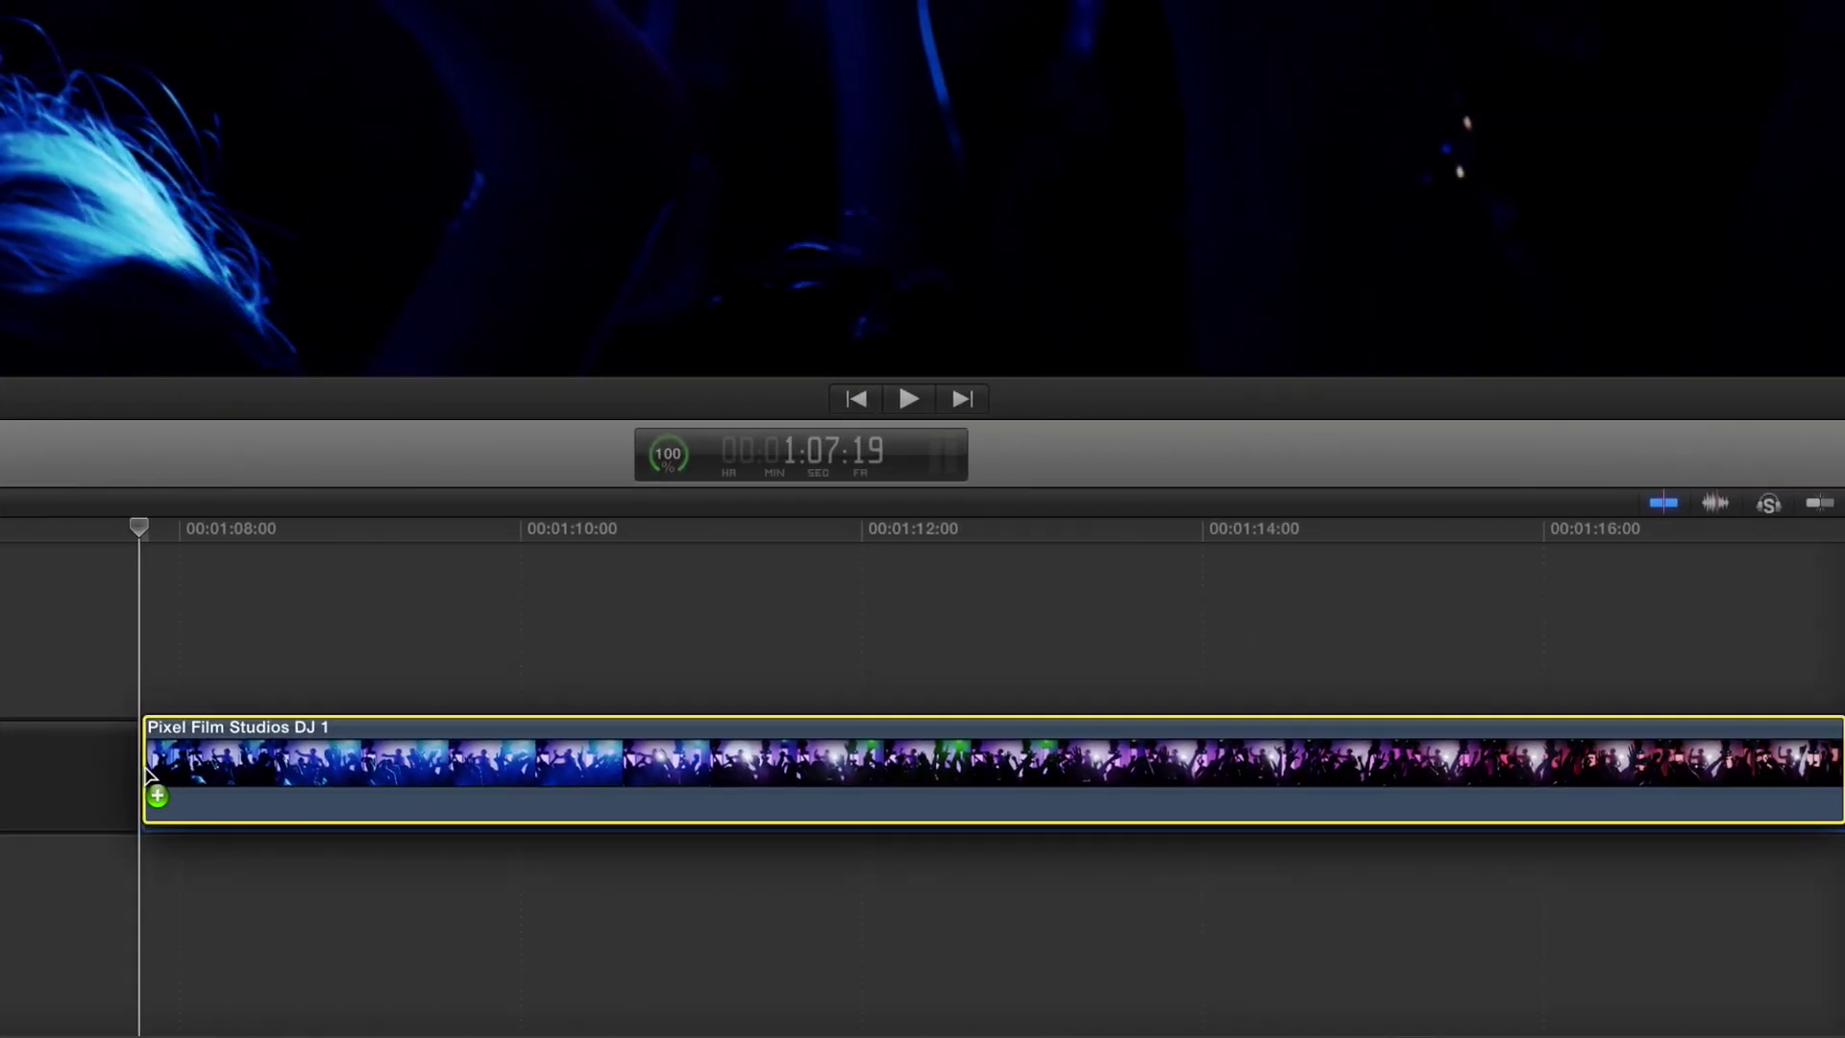
# - Place the Pixel Film Studios DJ 1 clip on the timeline at 1:07:19
pyautogui.moveTo(958, 736); pyautogui.dragTo(152, 776)
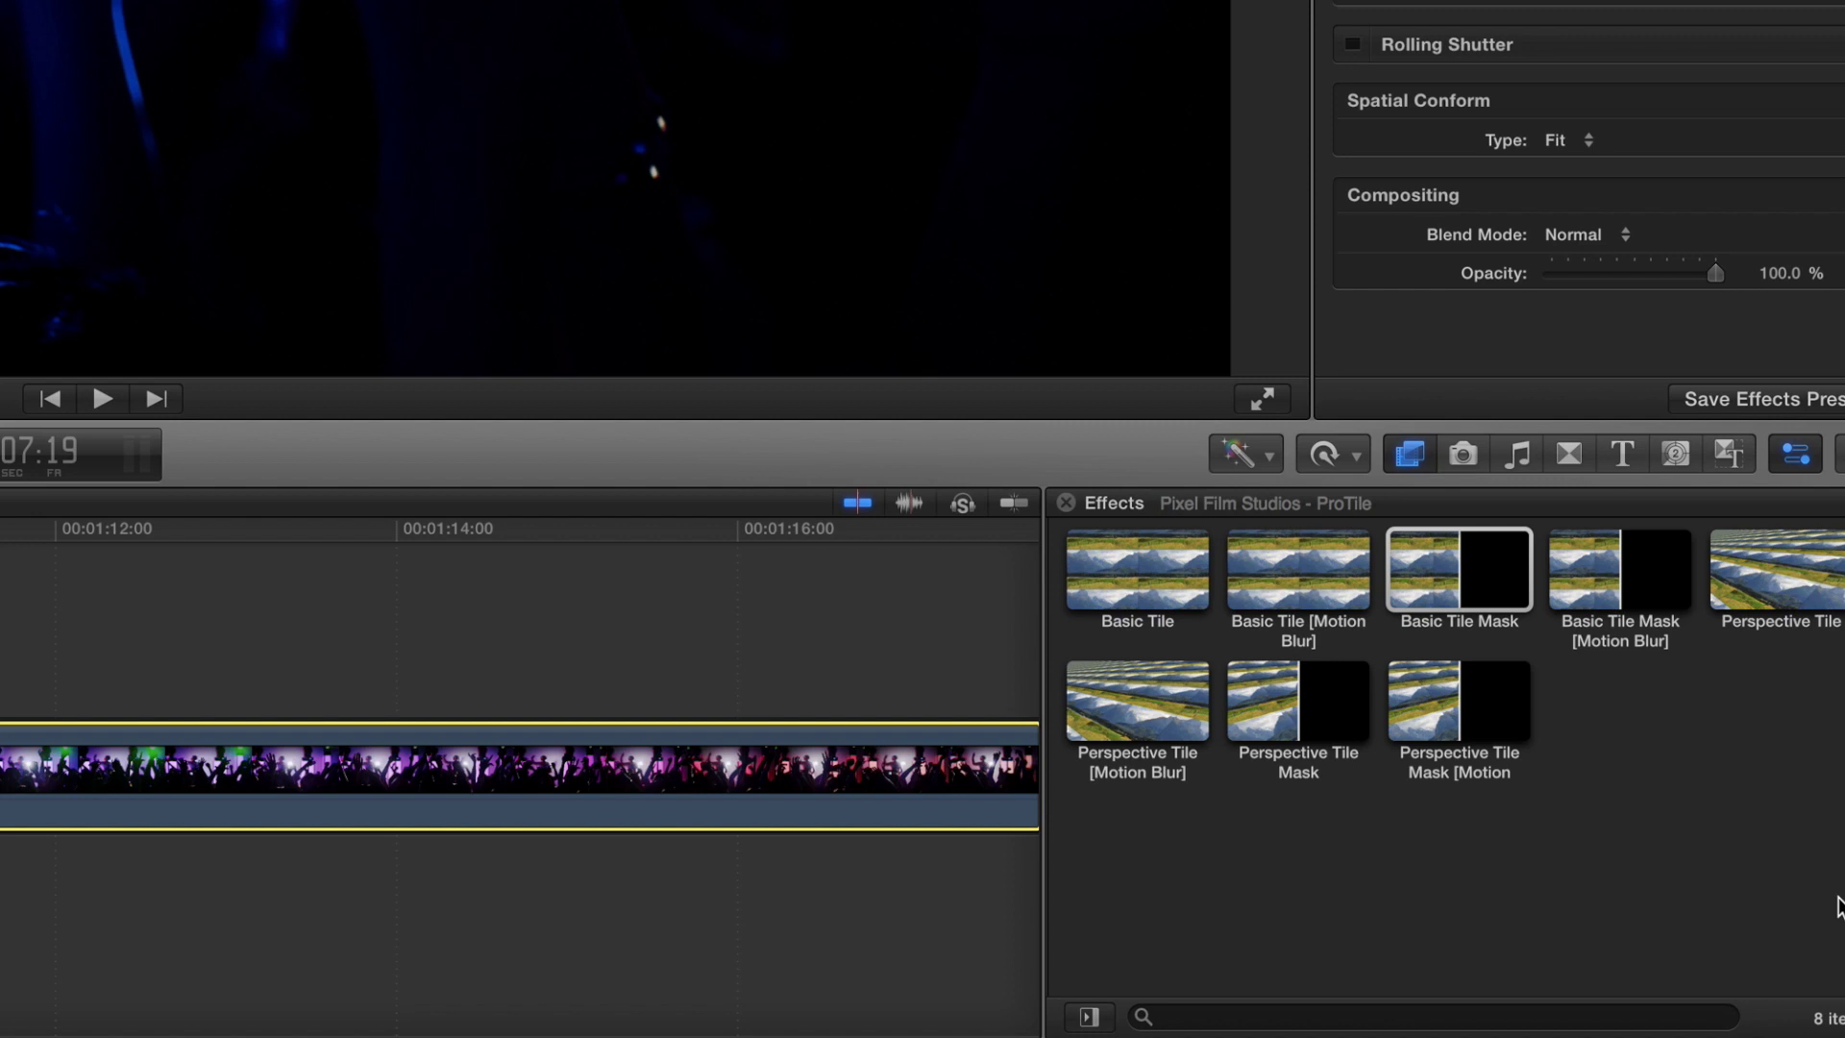
# - Apply the ProTile Basic Tile Mask effect to the DJ 1 clip
pyautogui.click(1505, 572)
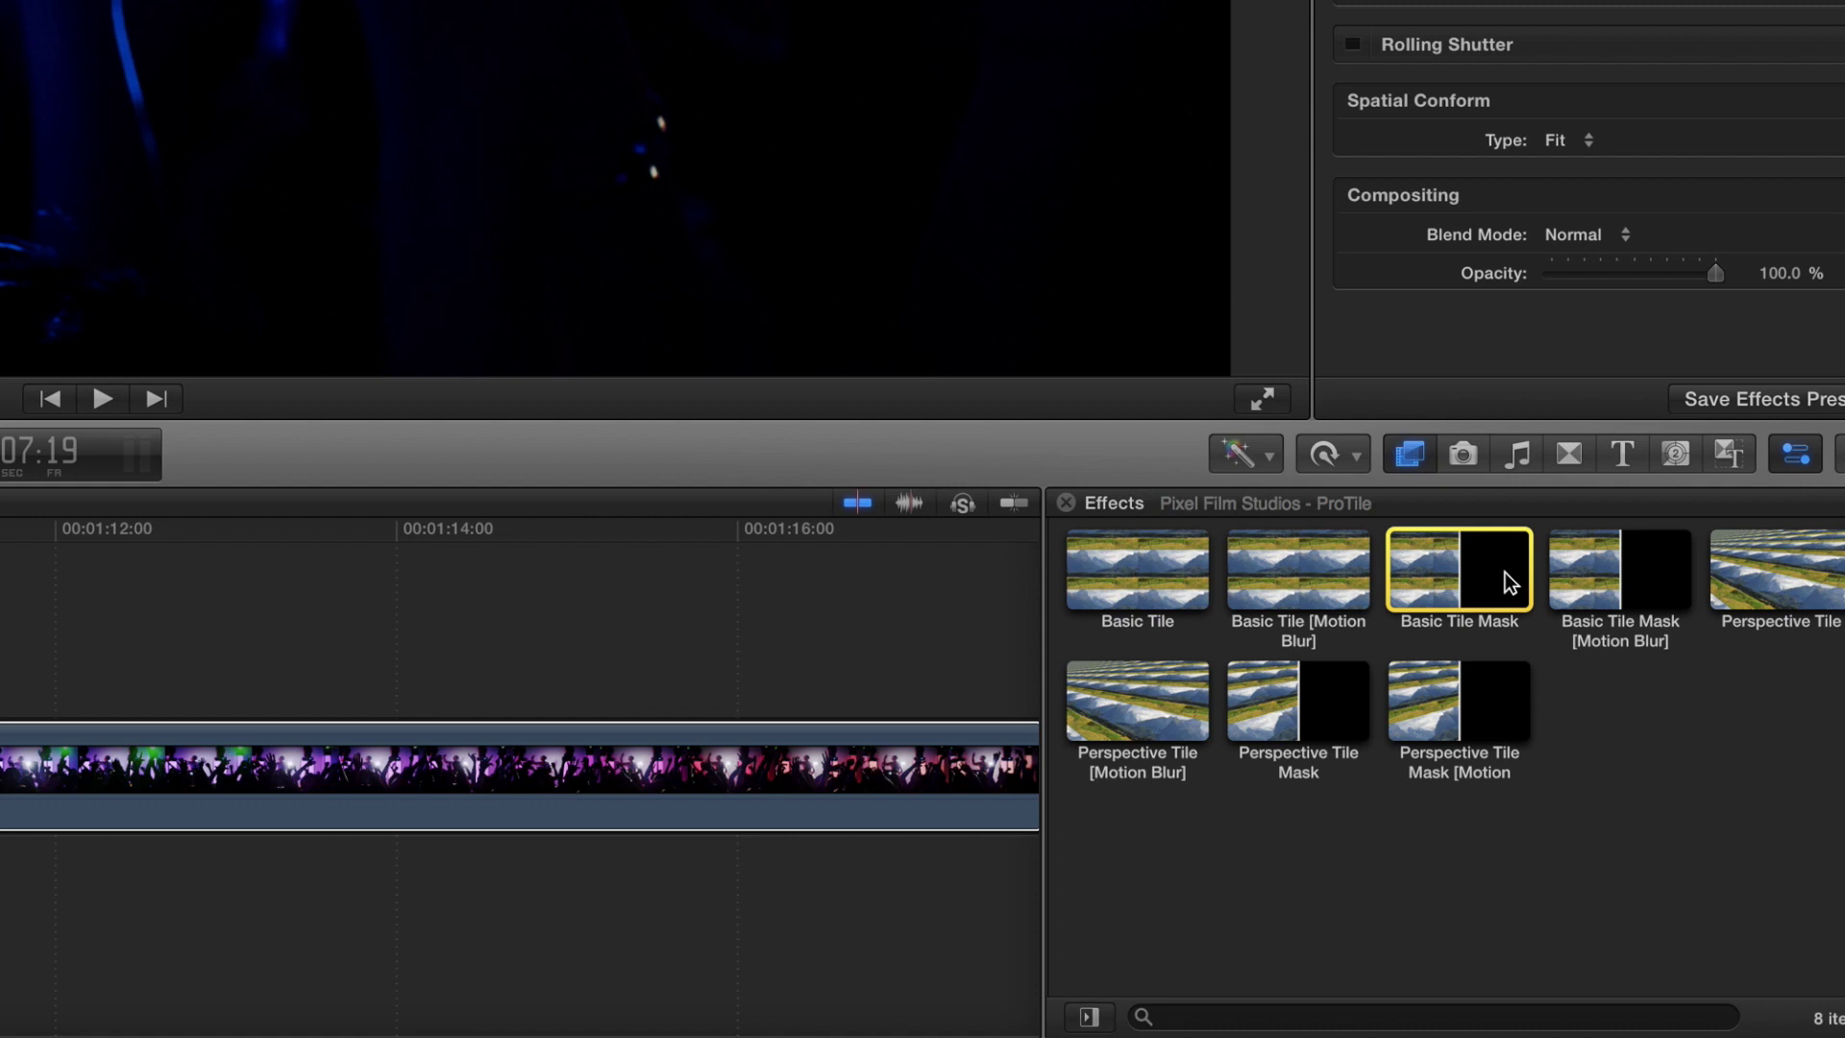
pyautogui.moveTo(1505, 572); pyautogui.dragTo(877, 772)
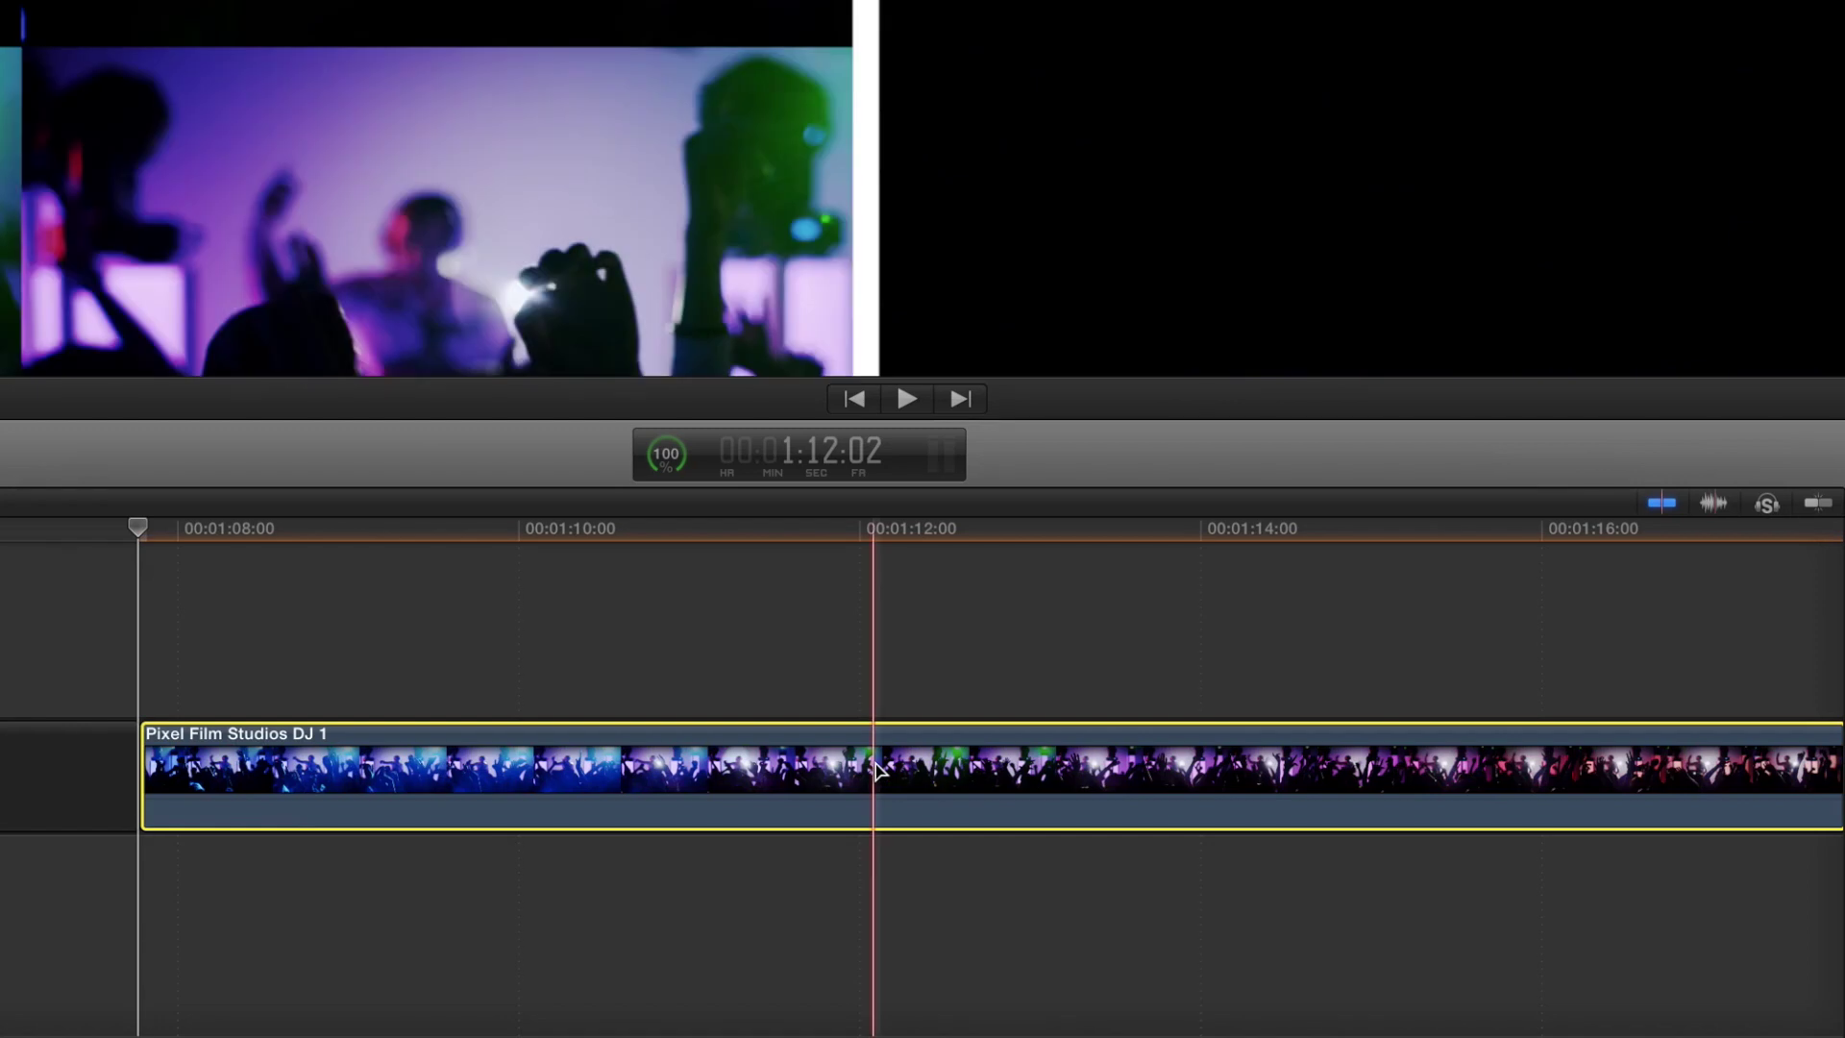
# - Set the tile mask divider colour to blue
pyautogui.press('Home')
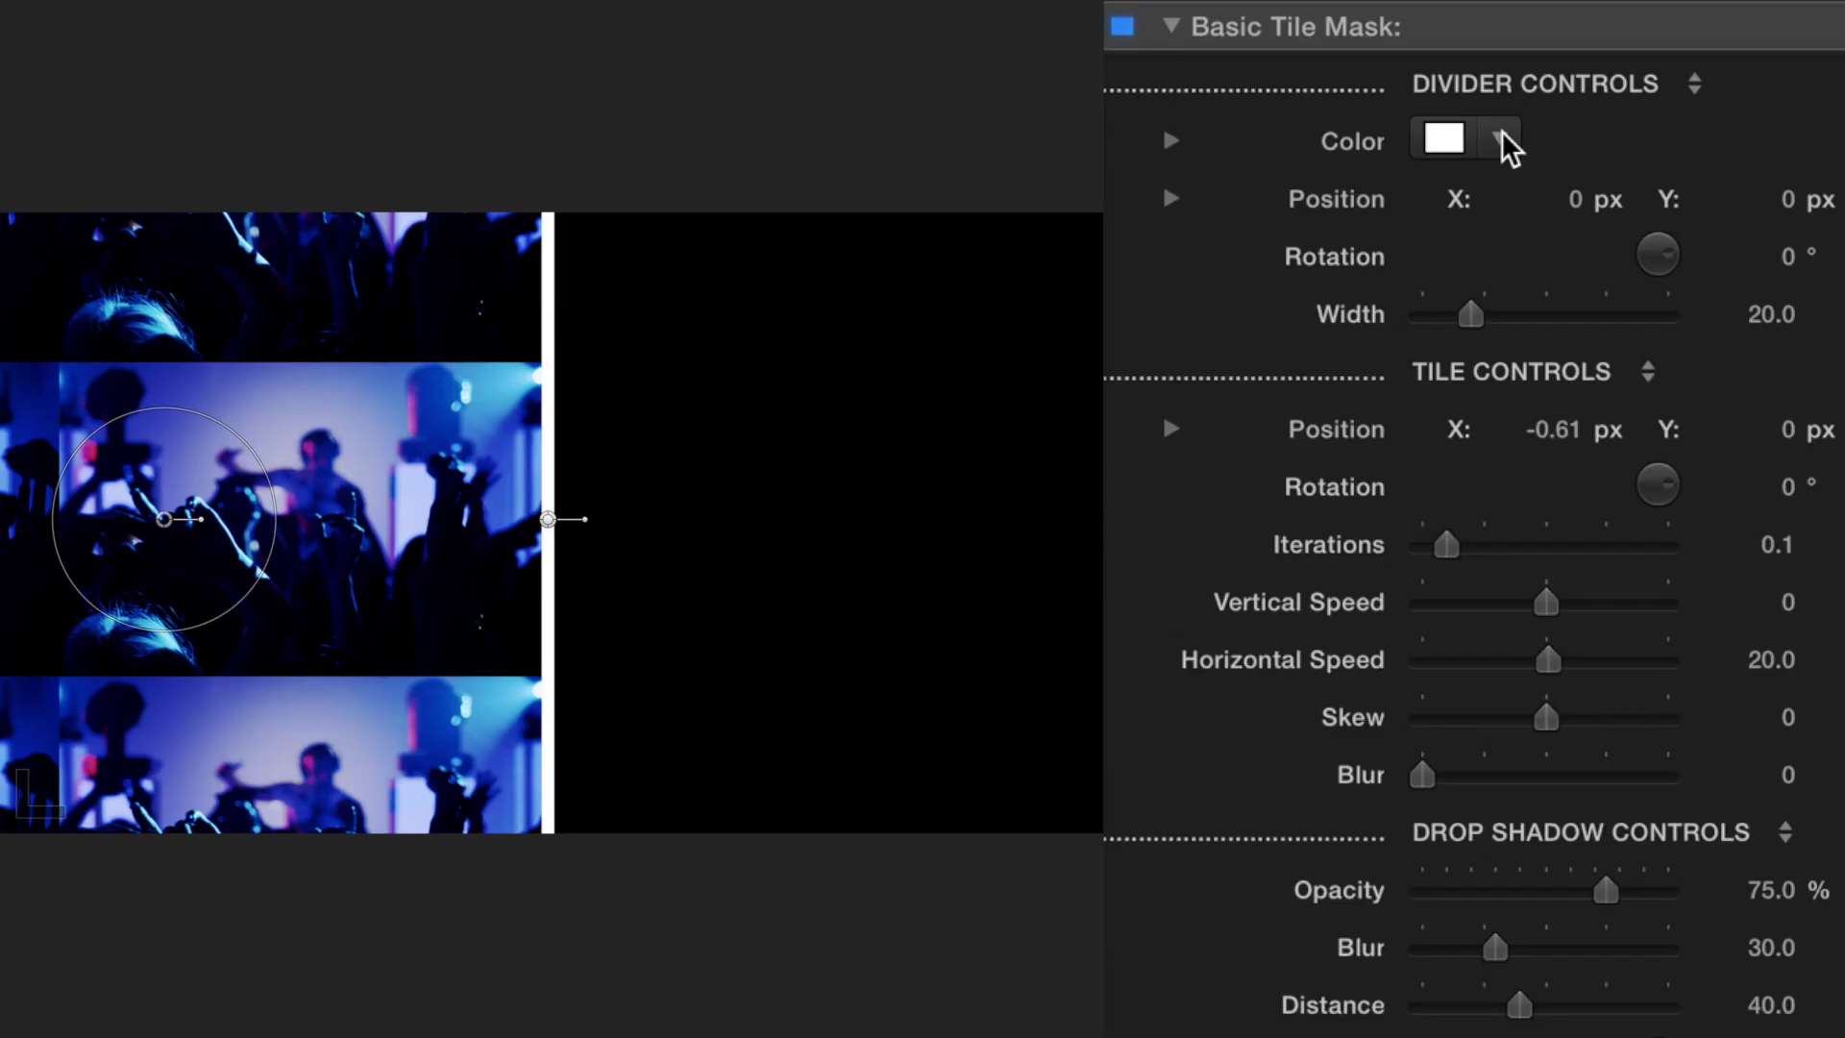
pyautogui.click(1502, 140)
pyautogui.moveTo(1570, 327)
pyautogui.mouseDown()
pyautogui.moveTo(1499, 512)
pyautogui.moveTo(1475, 463)
pyautogui.moveTo(1537, 420)
pyautogui.mouseUp()
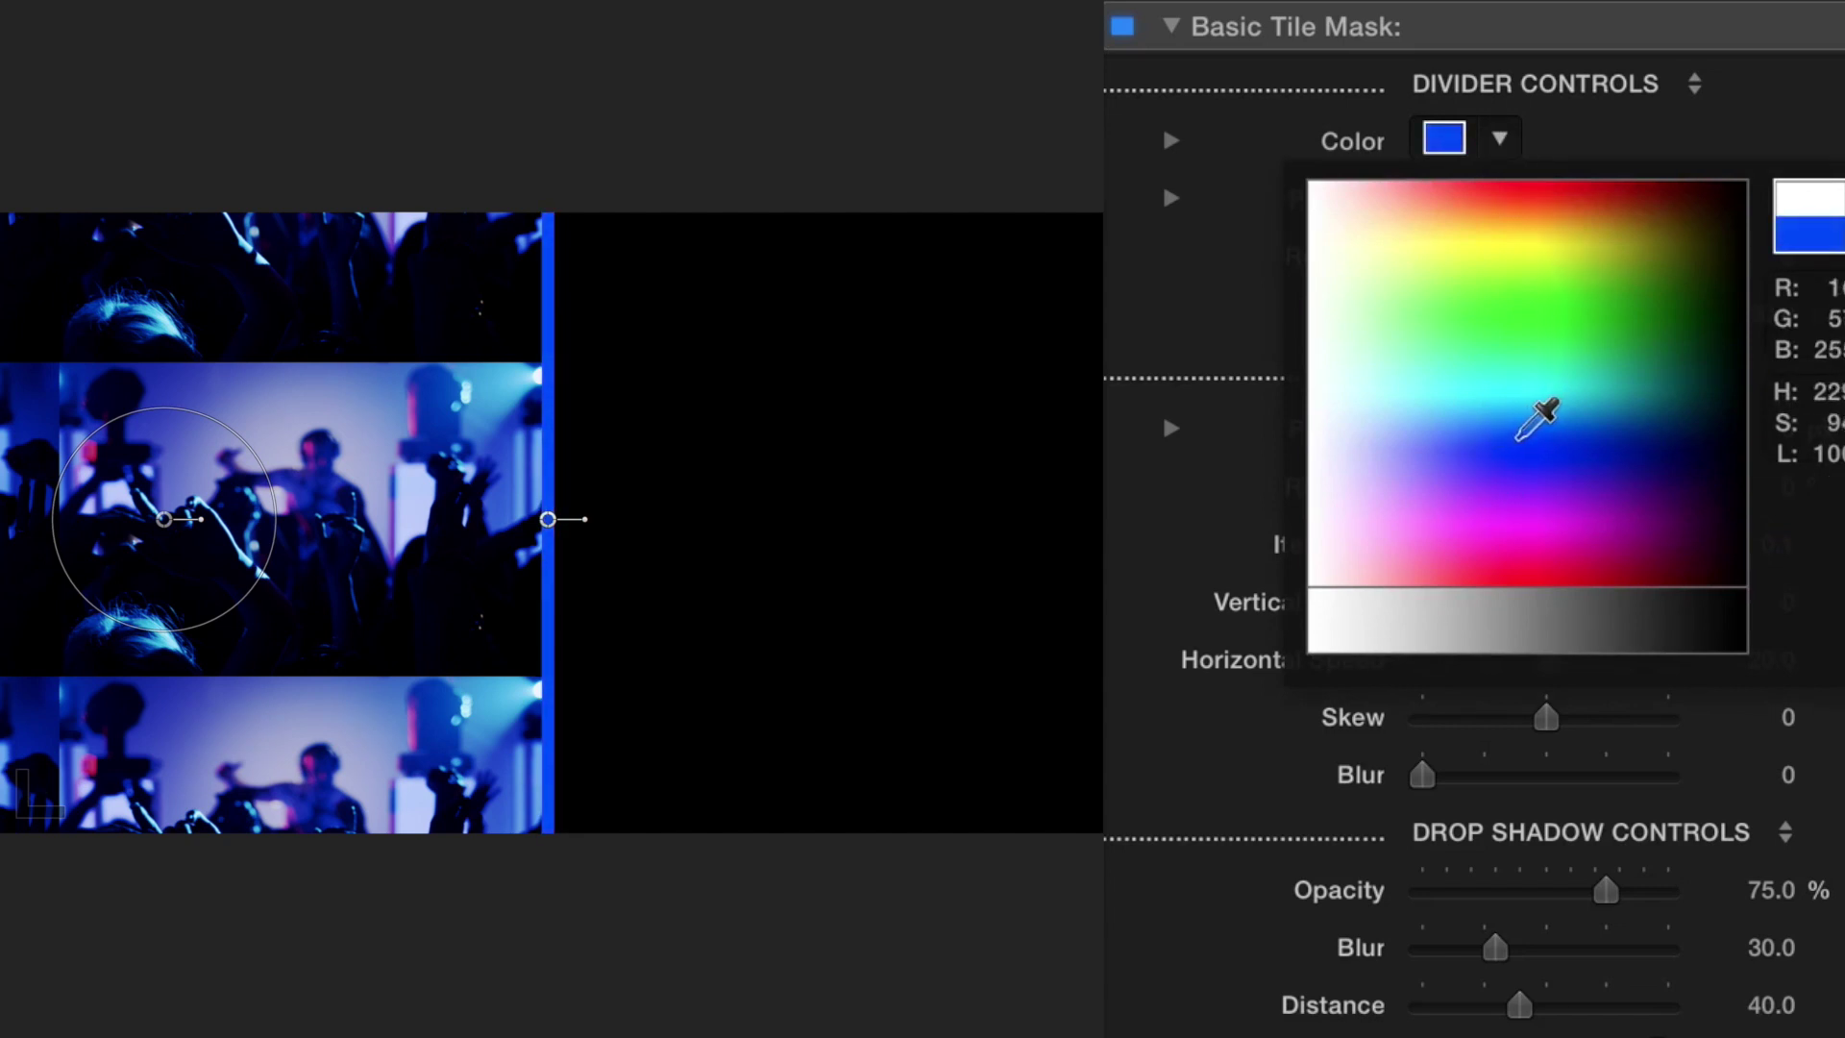
pyautogui.press('Escape')
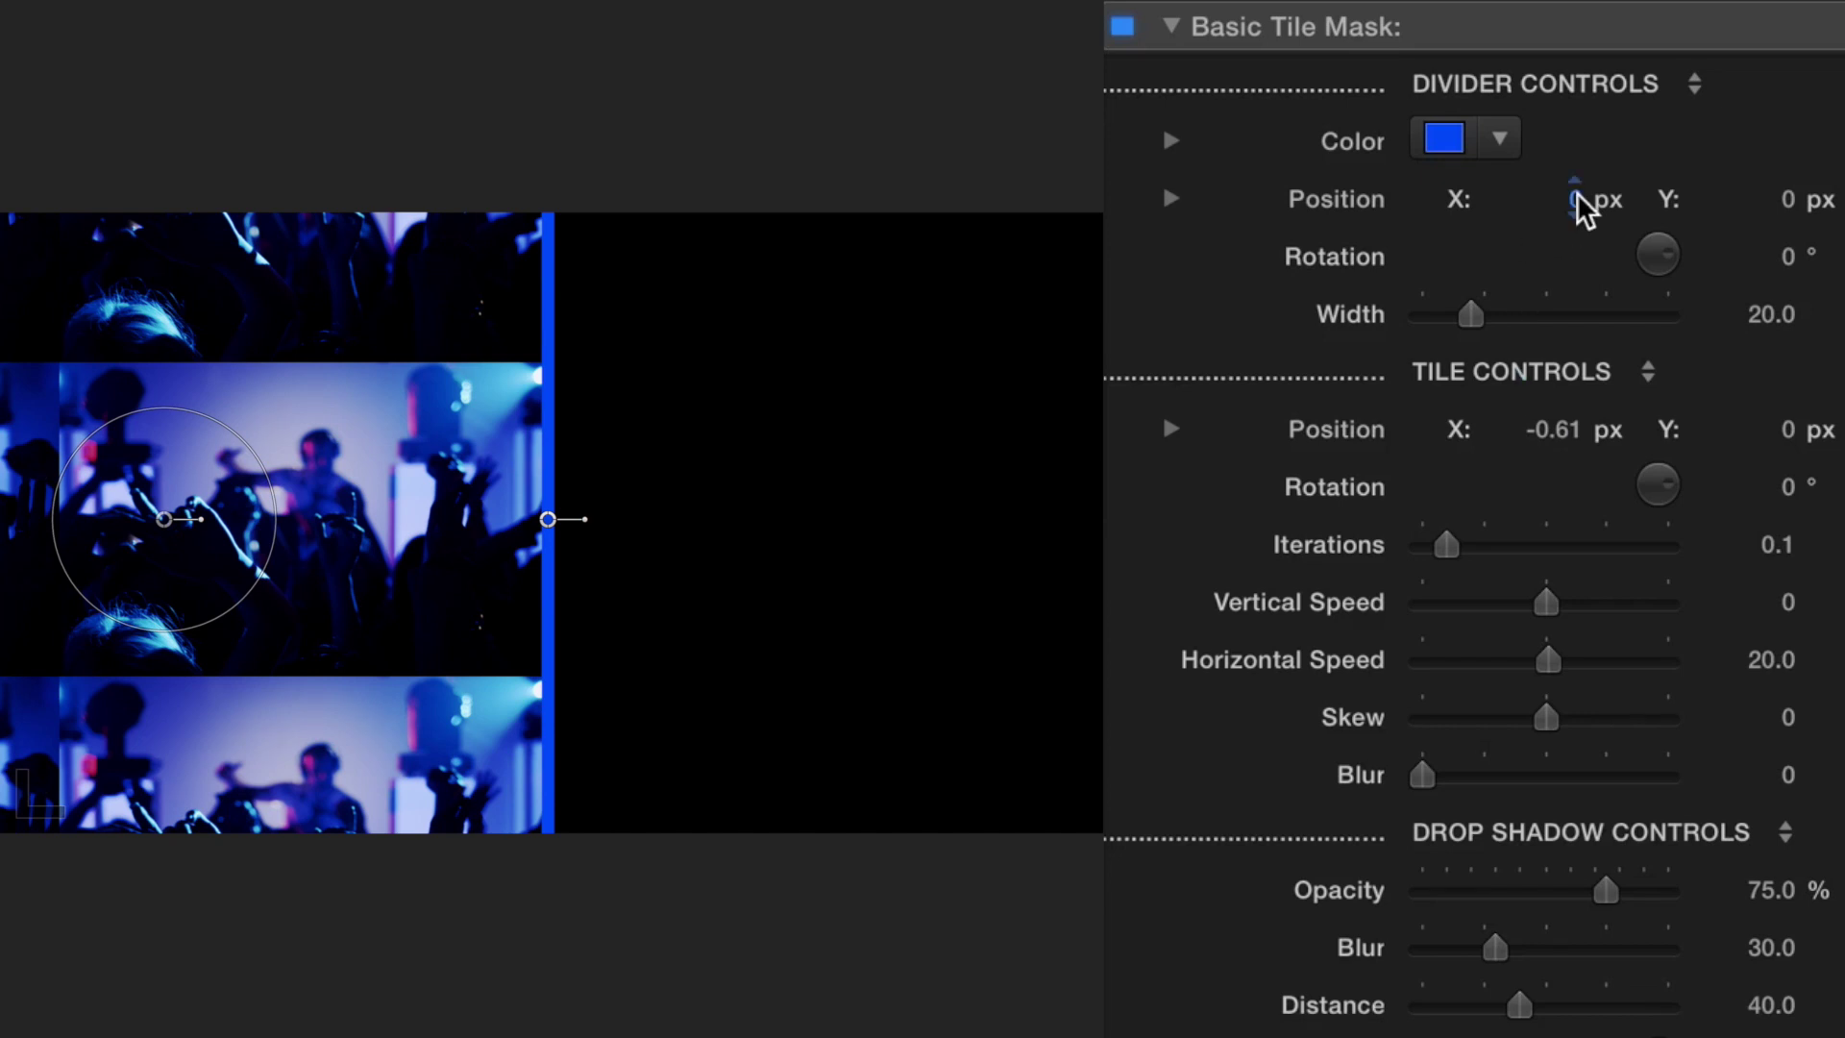
# - Adjust the divider position and narrow its Width to about 10
pyautogui.moveTo(1577, 203); pyautogui.dragTo(1600, 202)
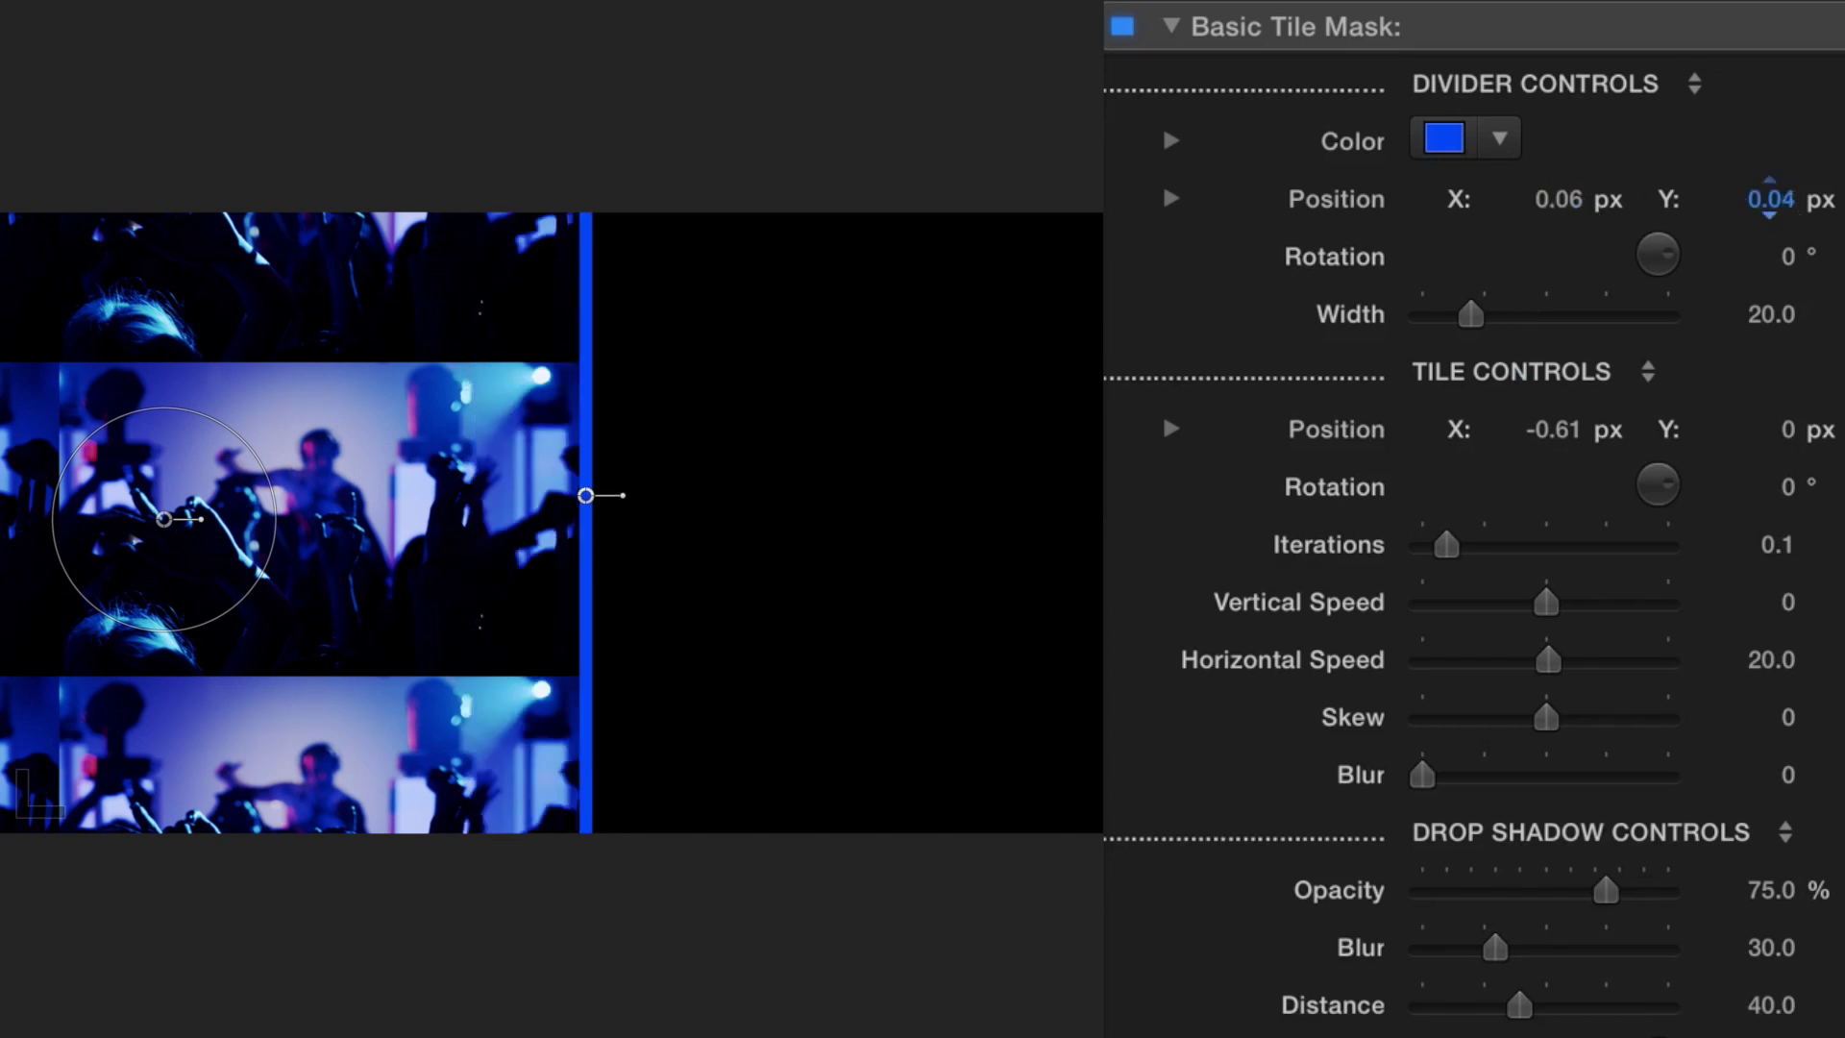
pyautogui.moveTo(1767, 199); pyautogui.dragTo(1779, 200)
pyautogui.moveTo(1657, 255)
pyautogui.mouseDown()
pyautogui.moveTo(1673, 246)
pyautogui.moveTo(1702, 281)
pyautogui.mouseUp()
pyautogui.moveTo(1476, 320); pyautogui.dragTo(1451, 321)
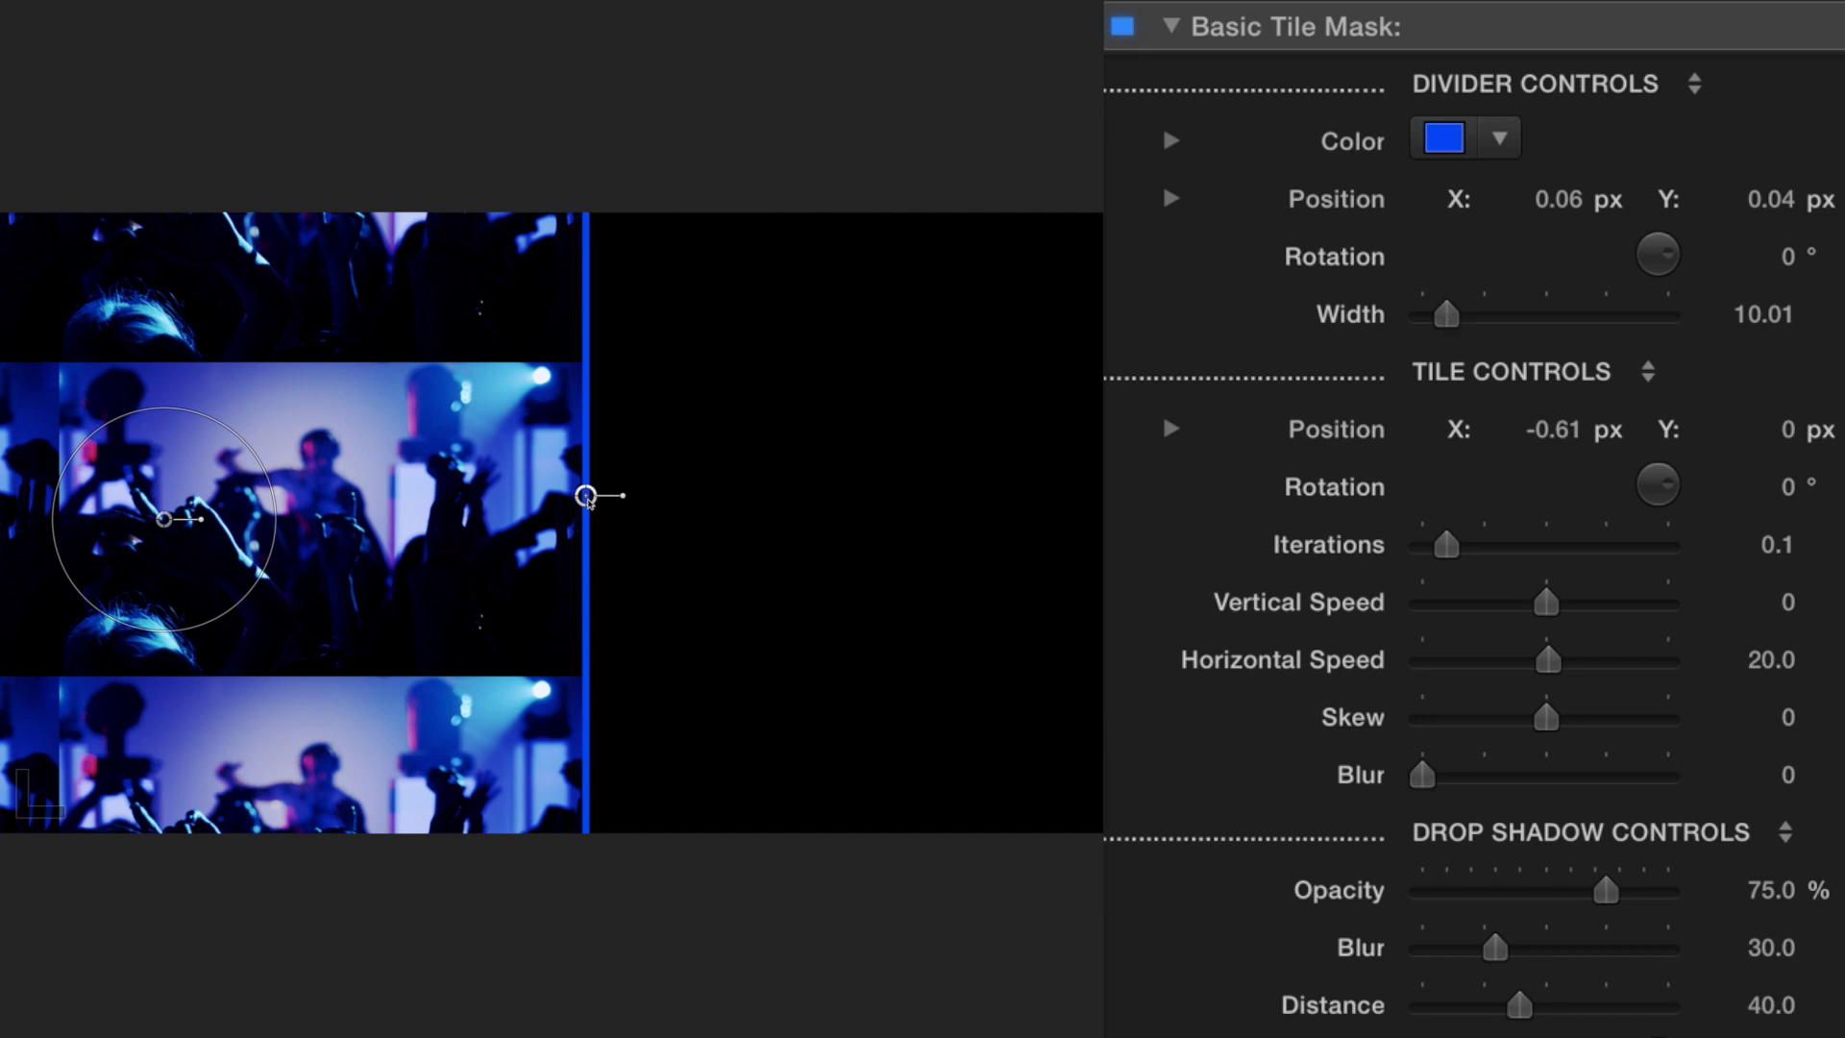
pyautogui.moveTo(588, 497)
pyautogui.mouseDown()
pyautogui.moveTo(755, 496)
pyautogui.moveTo(576, 500)
pyautogui.moveTo(557, 483)
pyautogui.moveTo(547, 500)
pyautogui.moveTo(613, 496)
pyautogui.mouseUp()
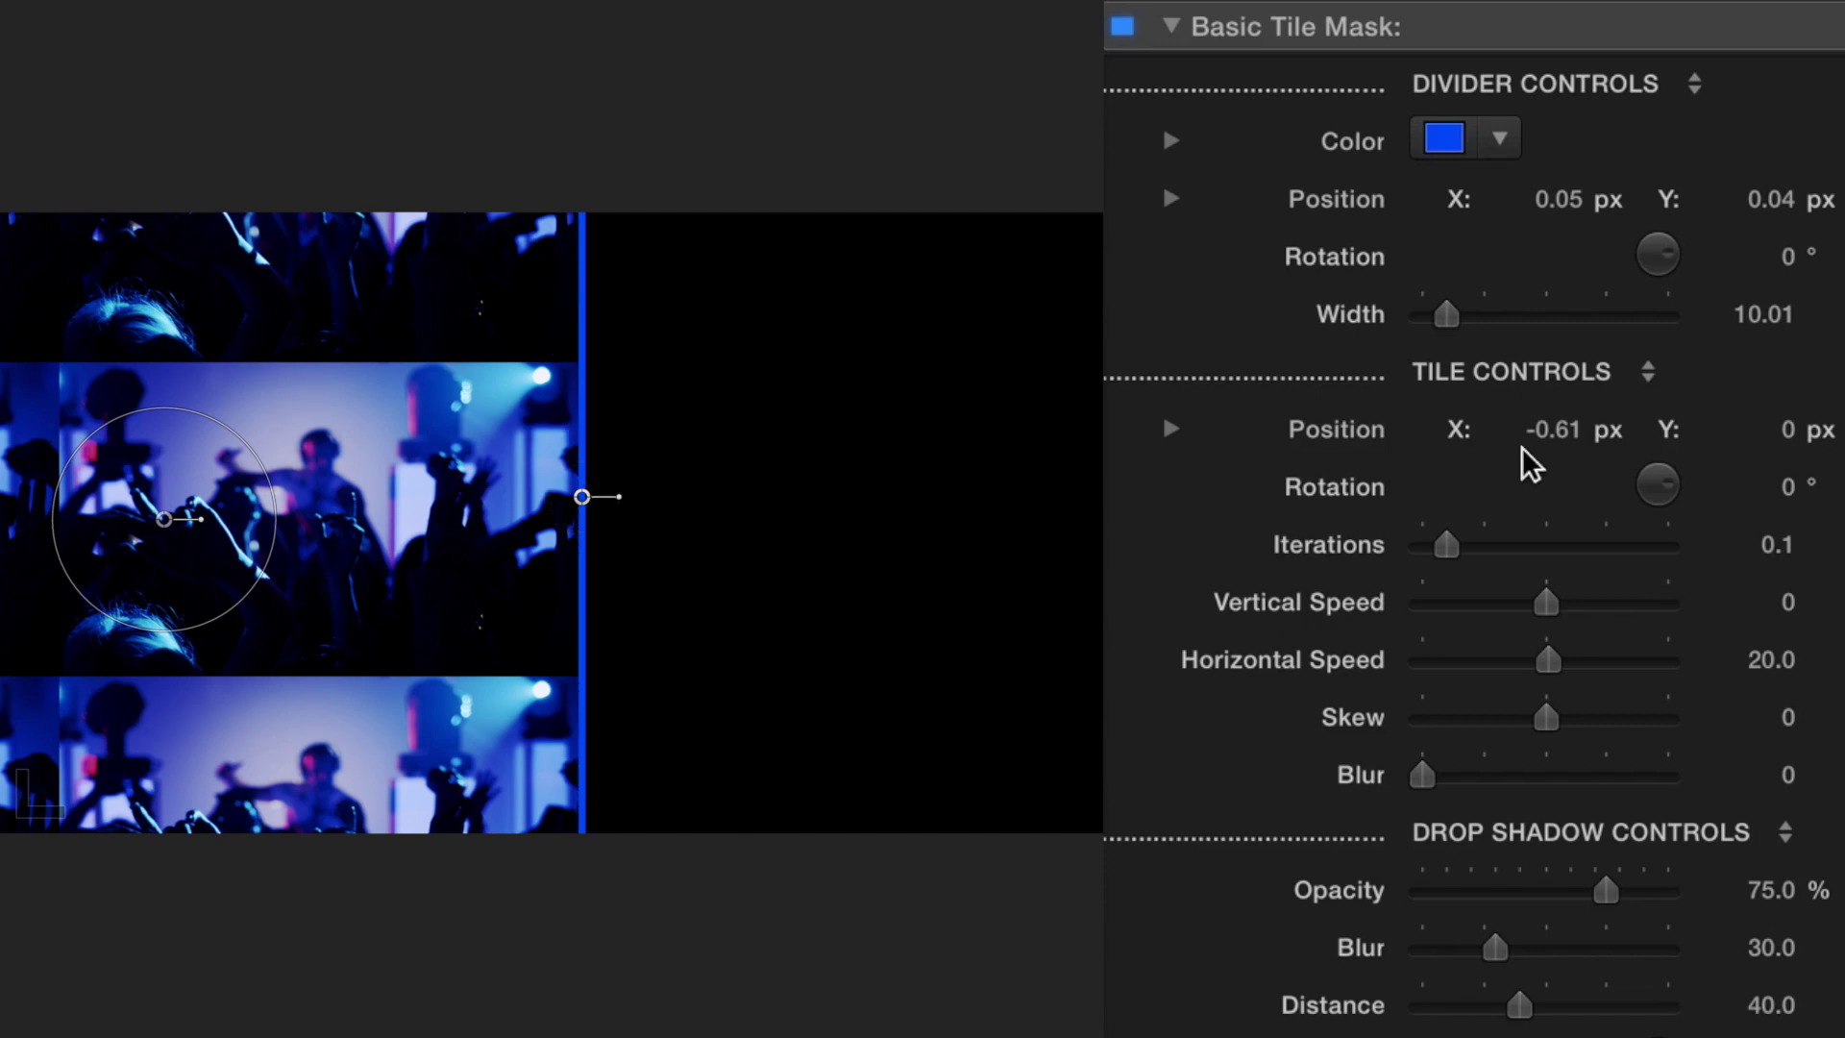
# - Nudge the tile position and try a rotation, then undo it
pyautogui.moveTo(1550, 431); pyautogui.dragTo(1557, 431)
pyautogui.click(1780, 430)
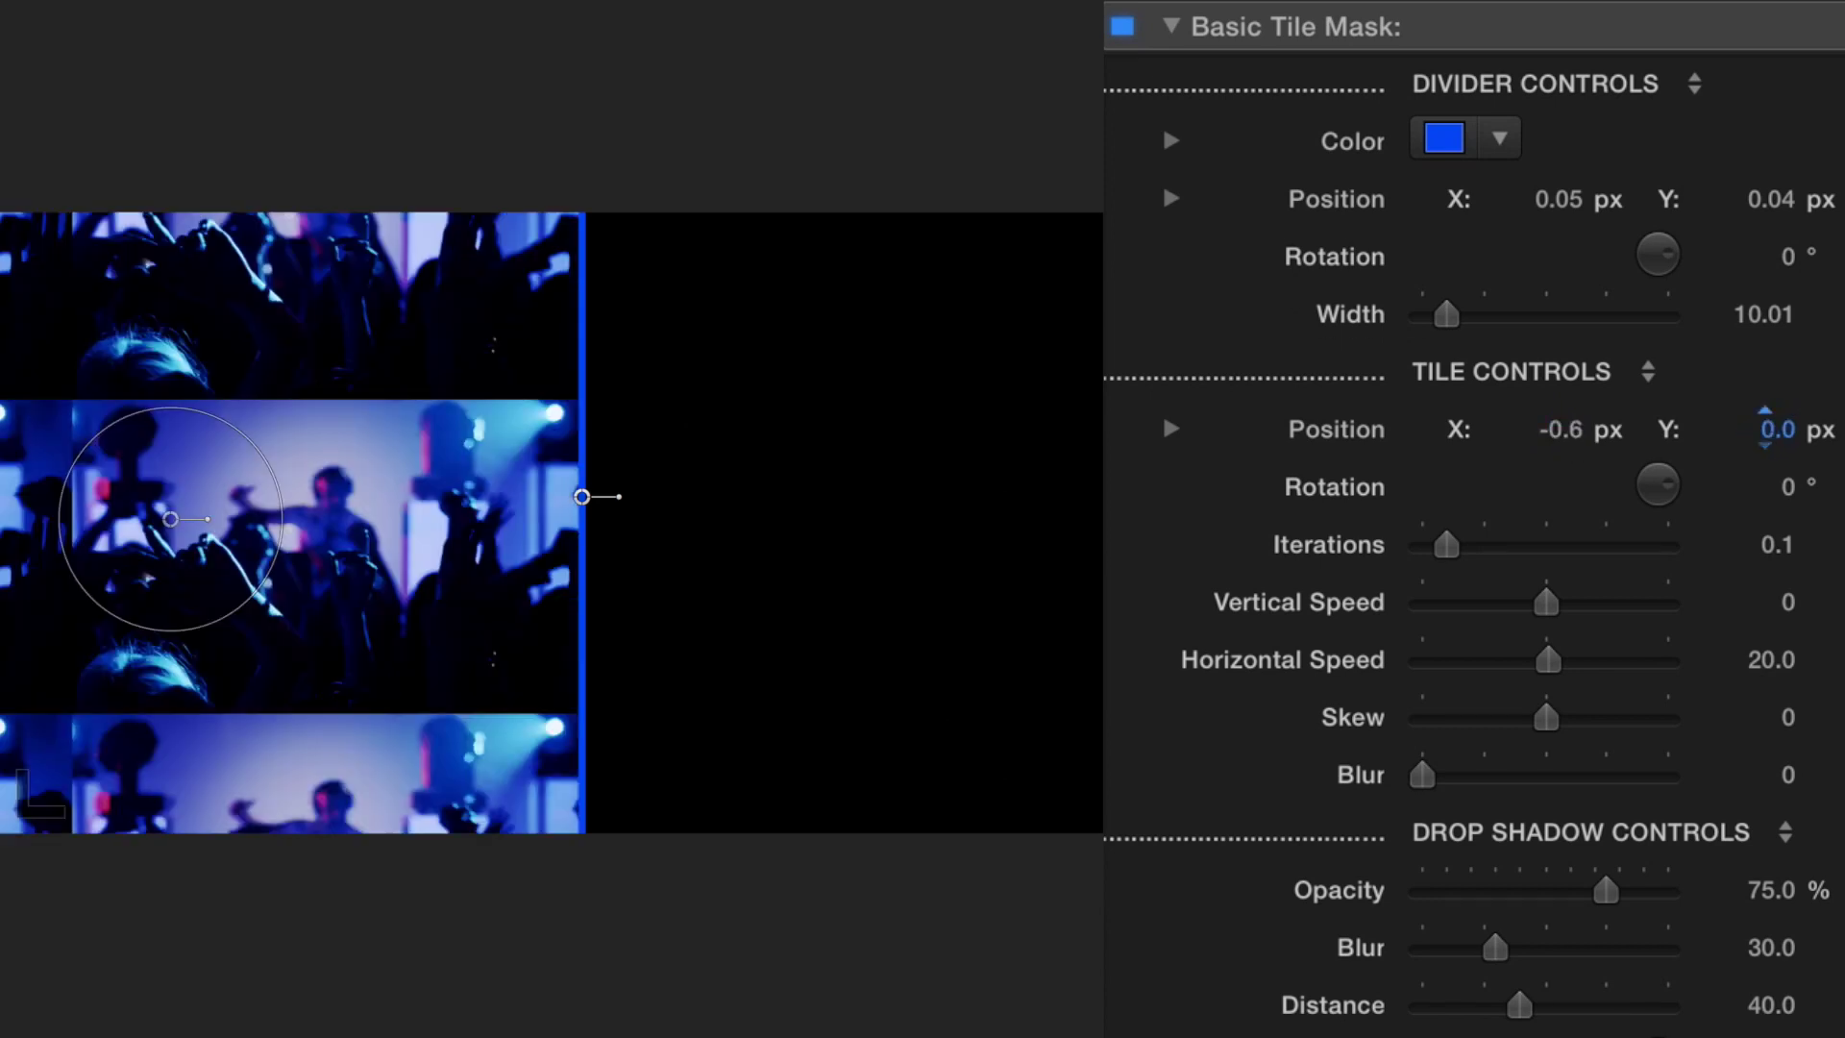
pyautogui.moveTo(1777, 430); pyautogui.dragTo(1778, 427)
pyautogui.moveTo(1673, 491); pyautogui.dragTo(1673, 451)
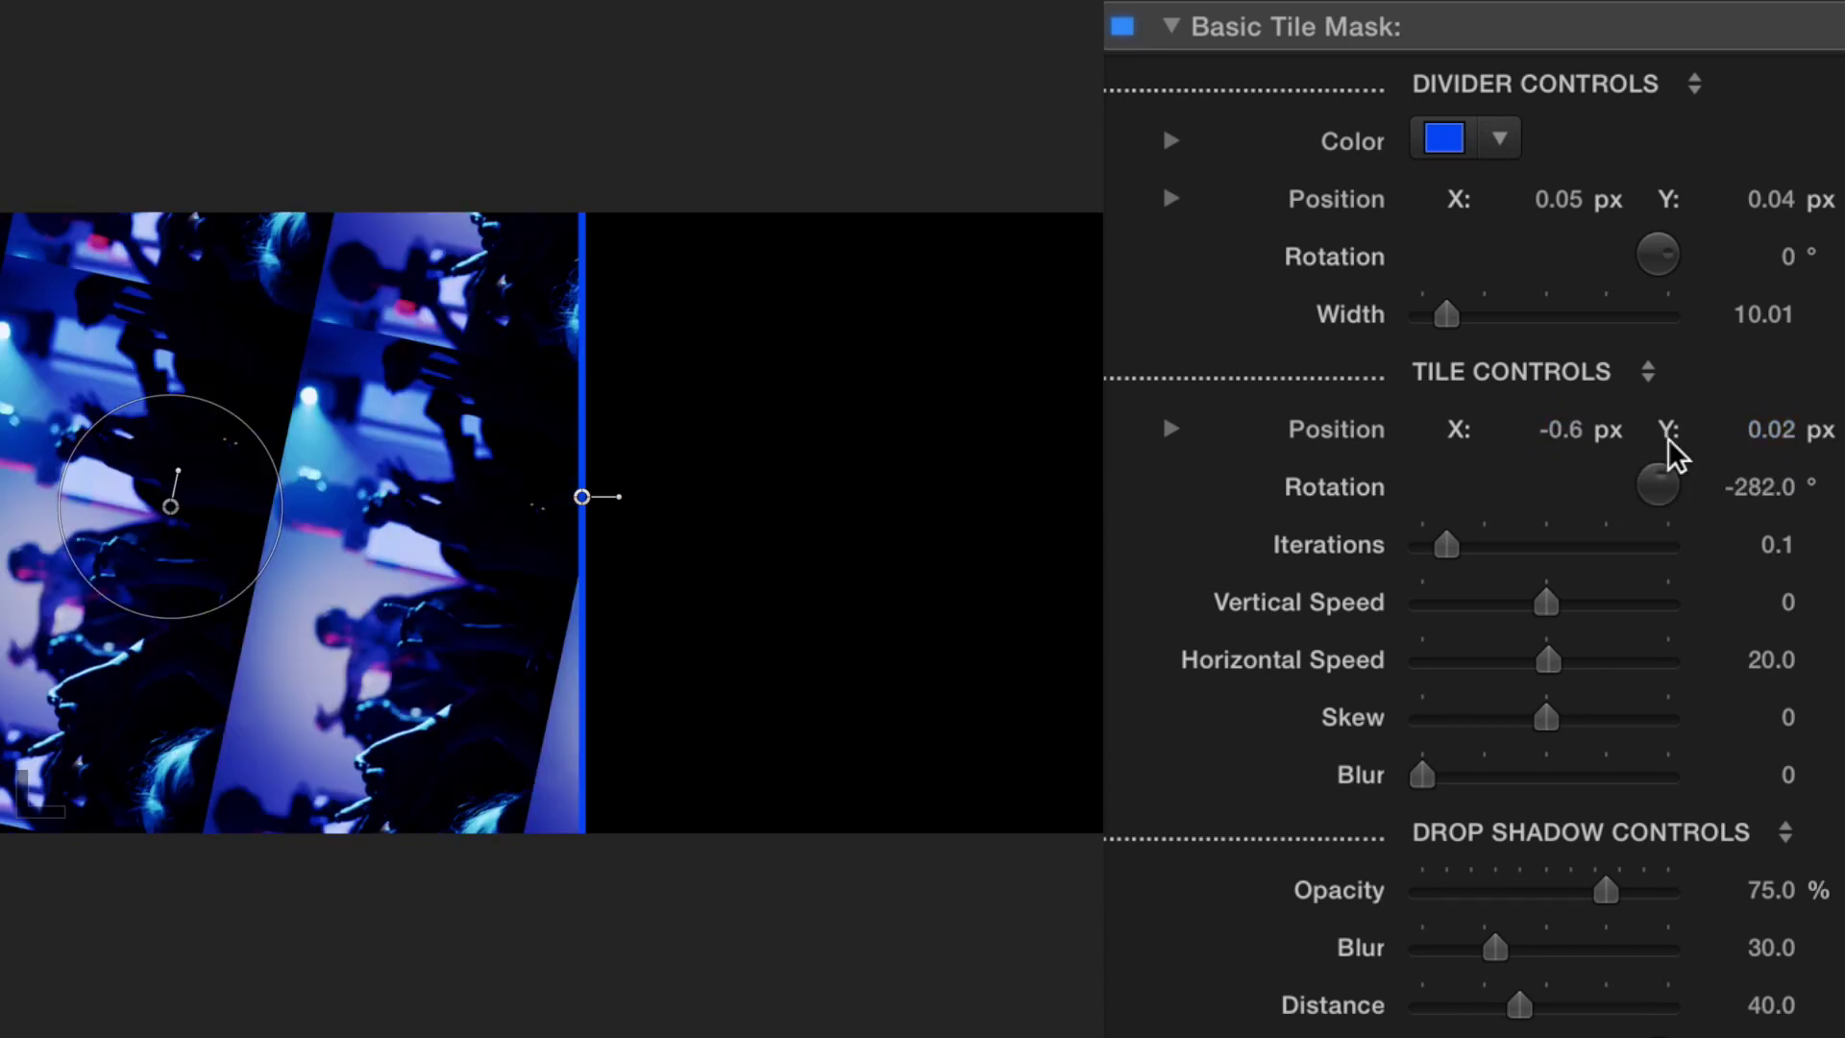
pyautogui.hotkey('ctrl', 'z')
# - Lower tile Iterations to about 0.11 with the rotation back at 0°
pyautogui.click(1448, 546)
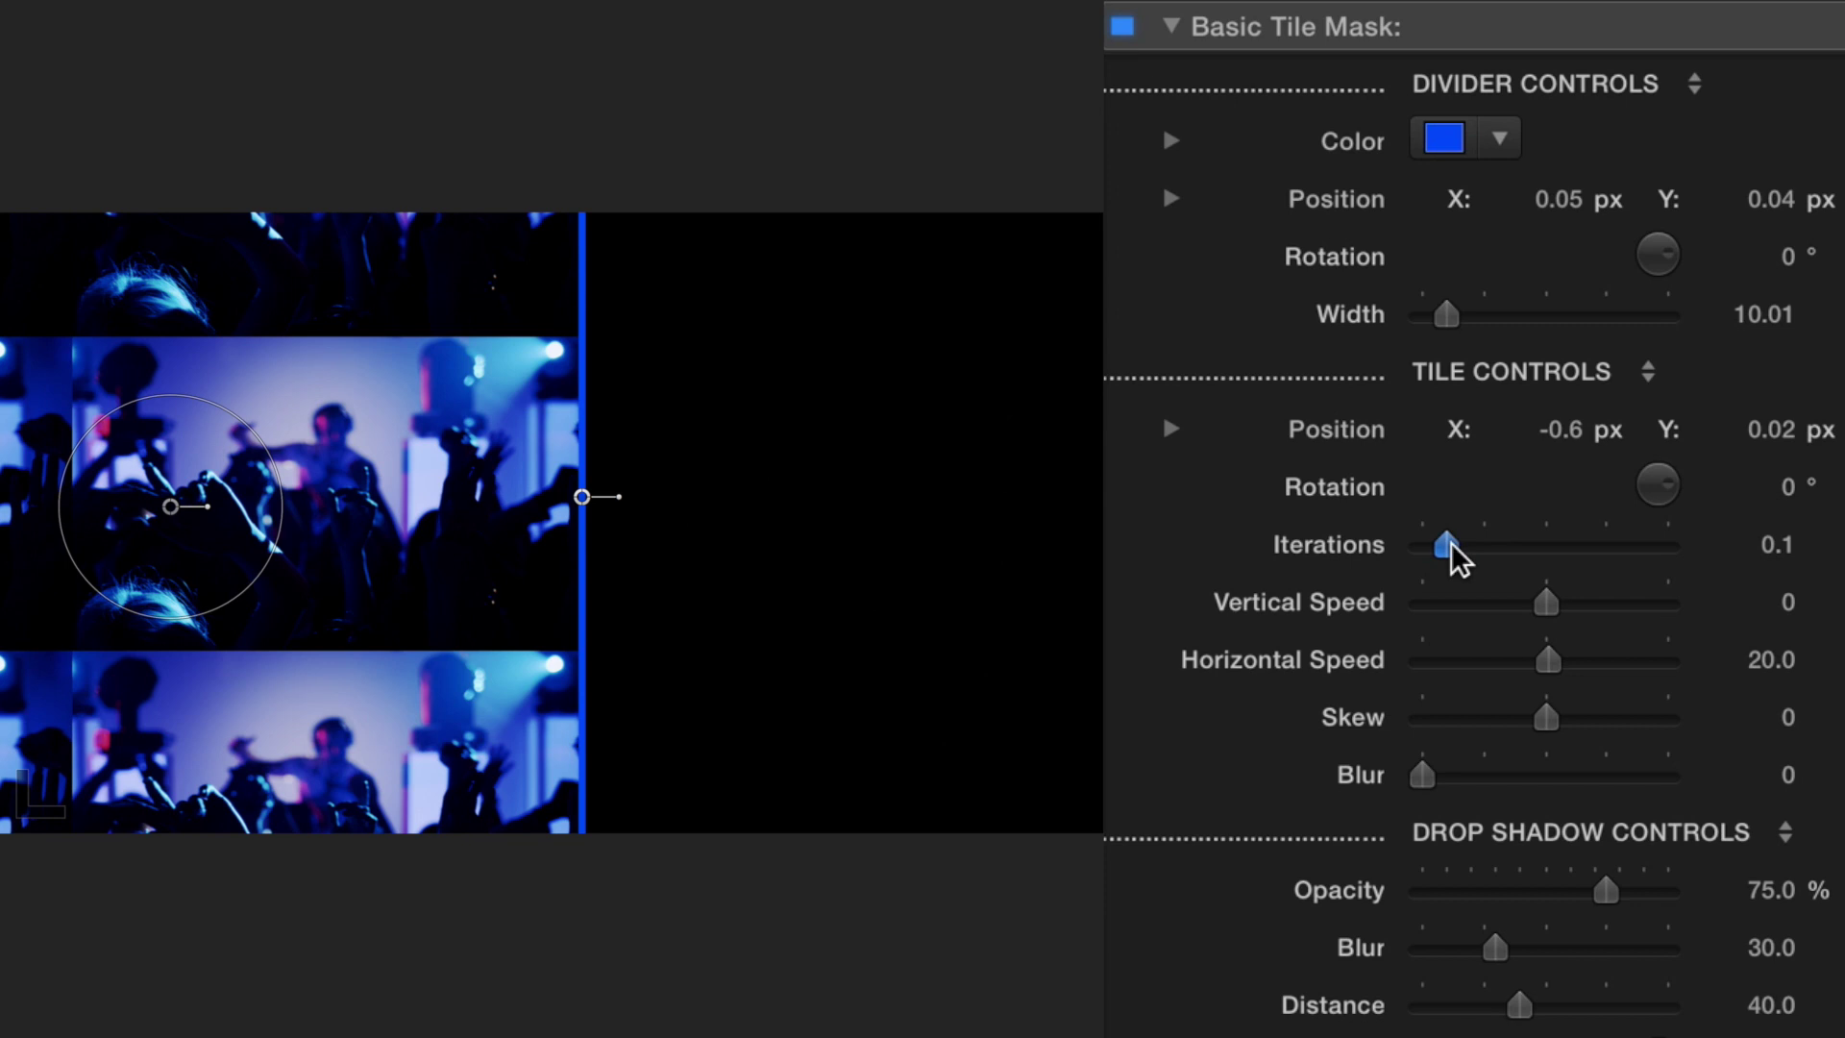
pyautogui.moveTo(1451, 549); pyautogui.dragTo(1454, 548)
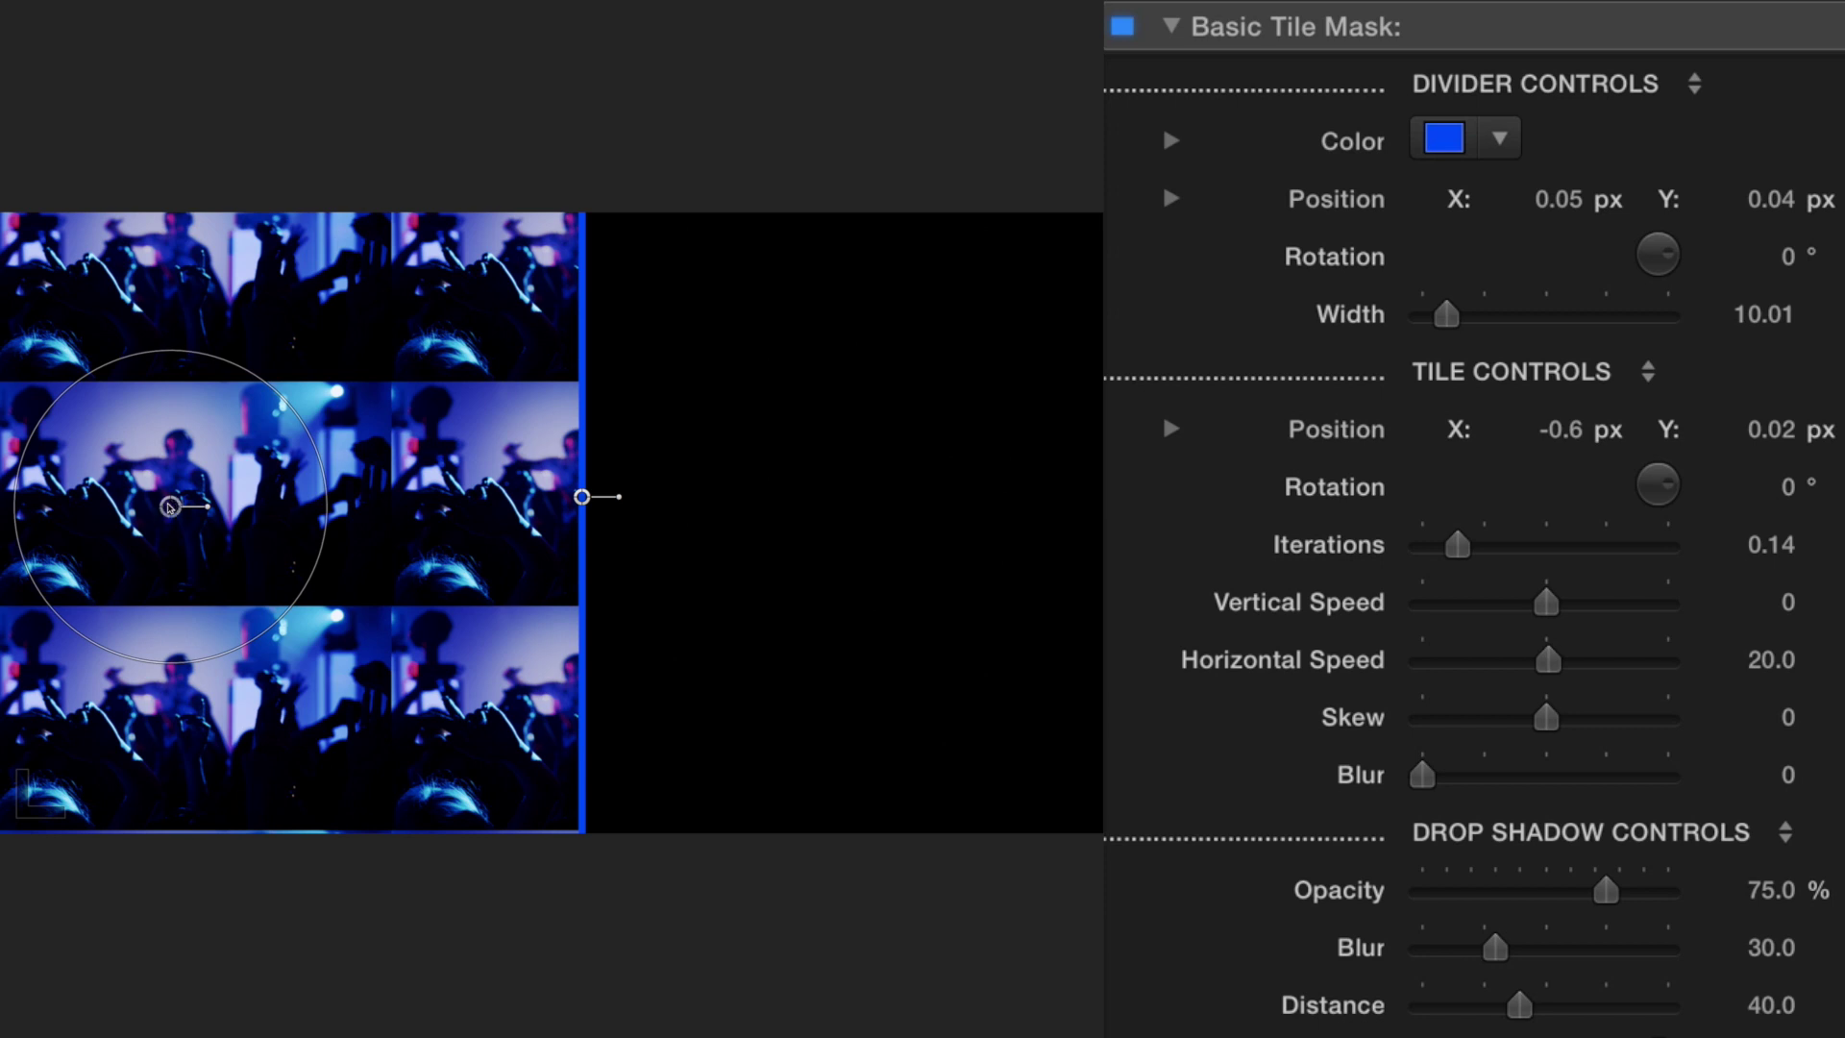
pyautogui.moveTo(168, 507)
pyautogui.mouseDown()
pyautogui.moveTo(250, 509)
pyautogui.moveTo(271, 478)
pyautogui.moveTo(211, 514)
pyautogui.moveTo(289, 529)
pyautogui.mouseUp()
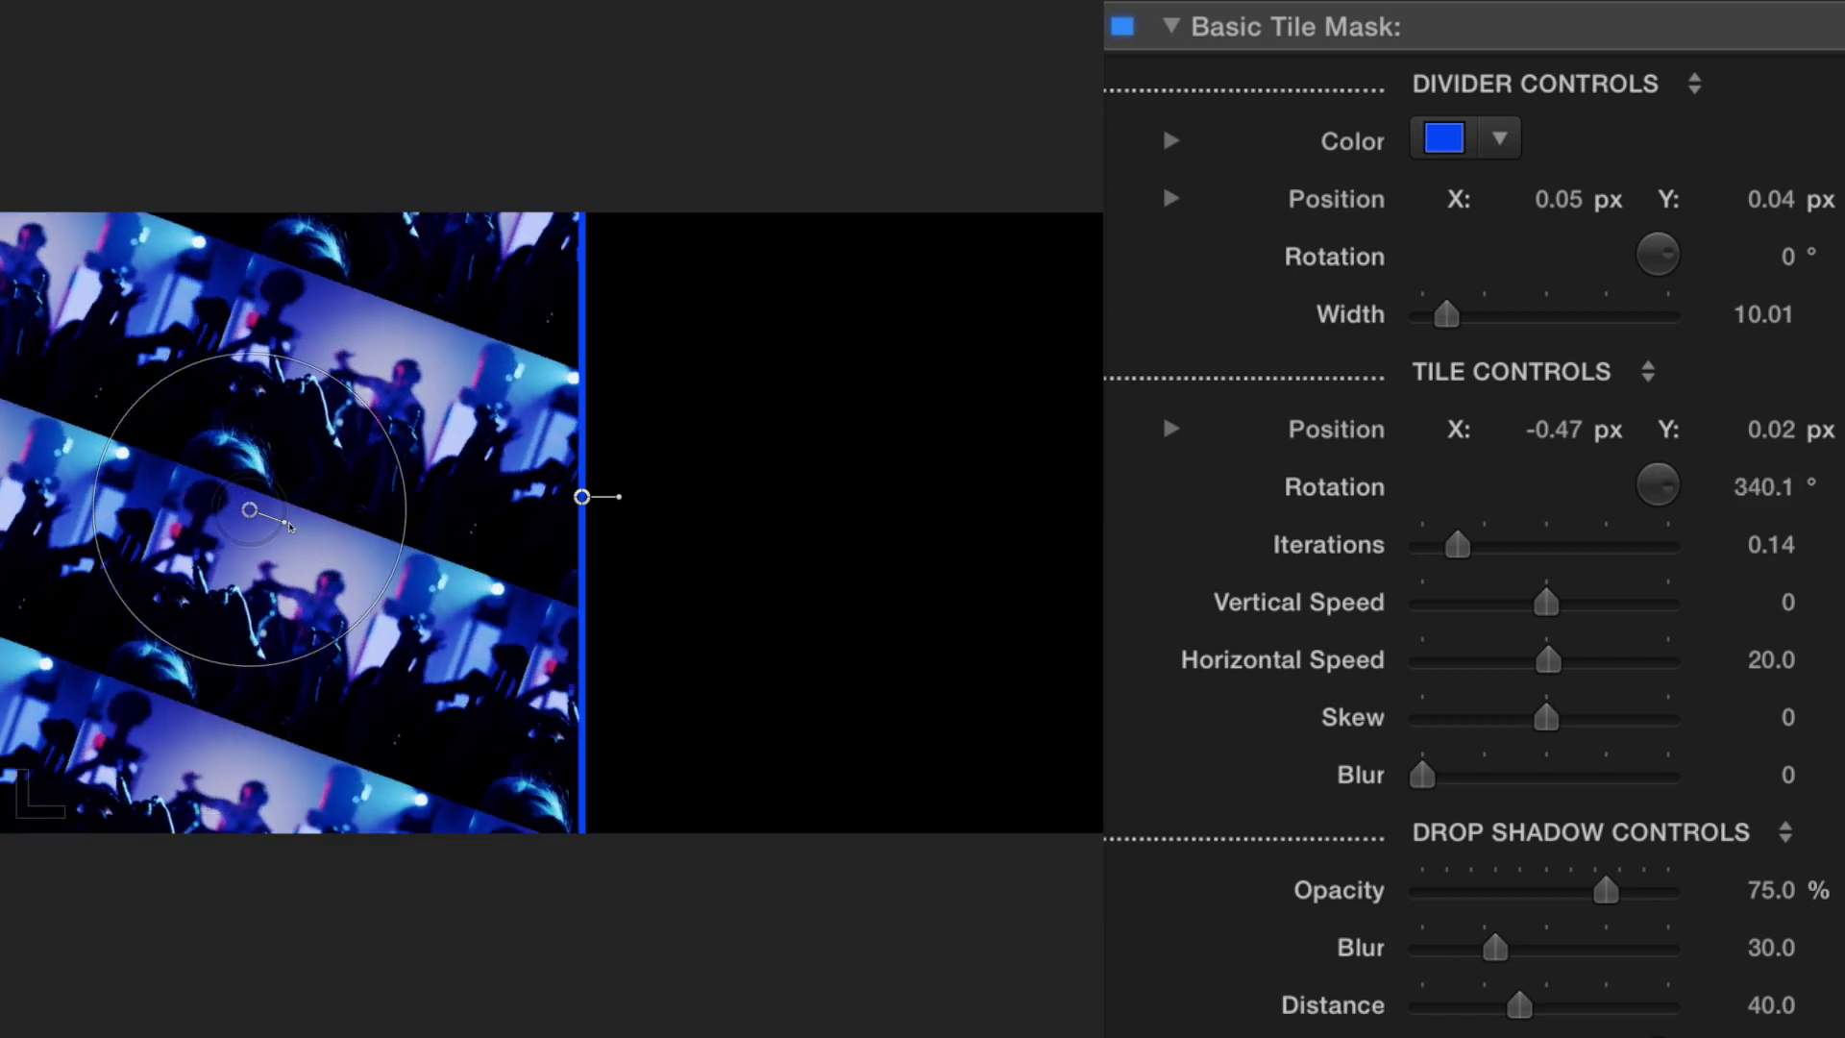
pyautogui.hotkey('ctrl', 'z')
pyautogui.moveTo(378, 597)
pyautogui.mouseDown()
pyautogui.moveTo(415, 617)
pyautogui.moveTo(363, 573)
pyautogui.mouseUp()
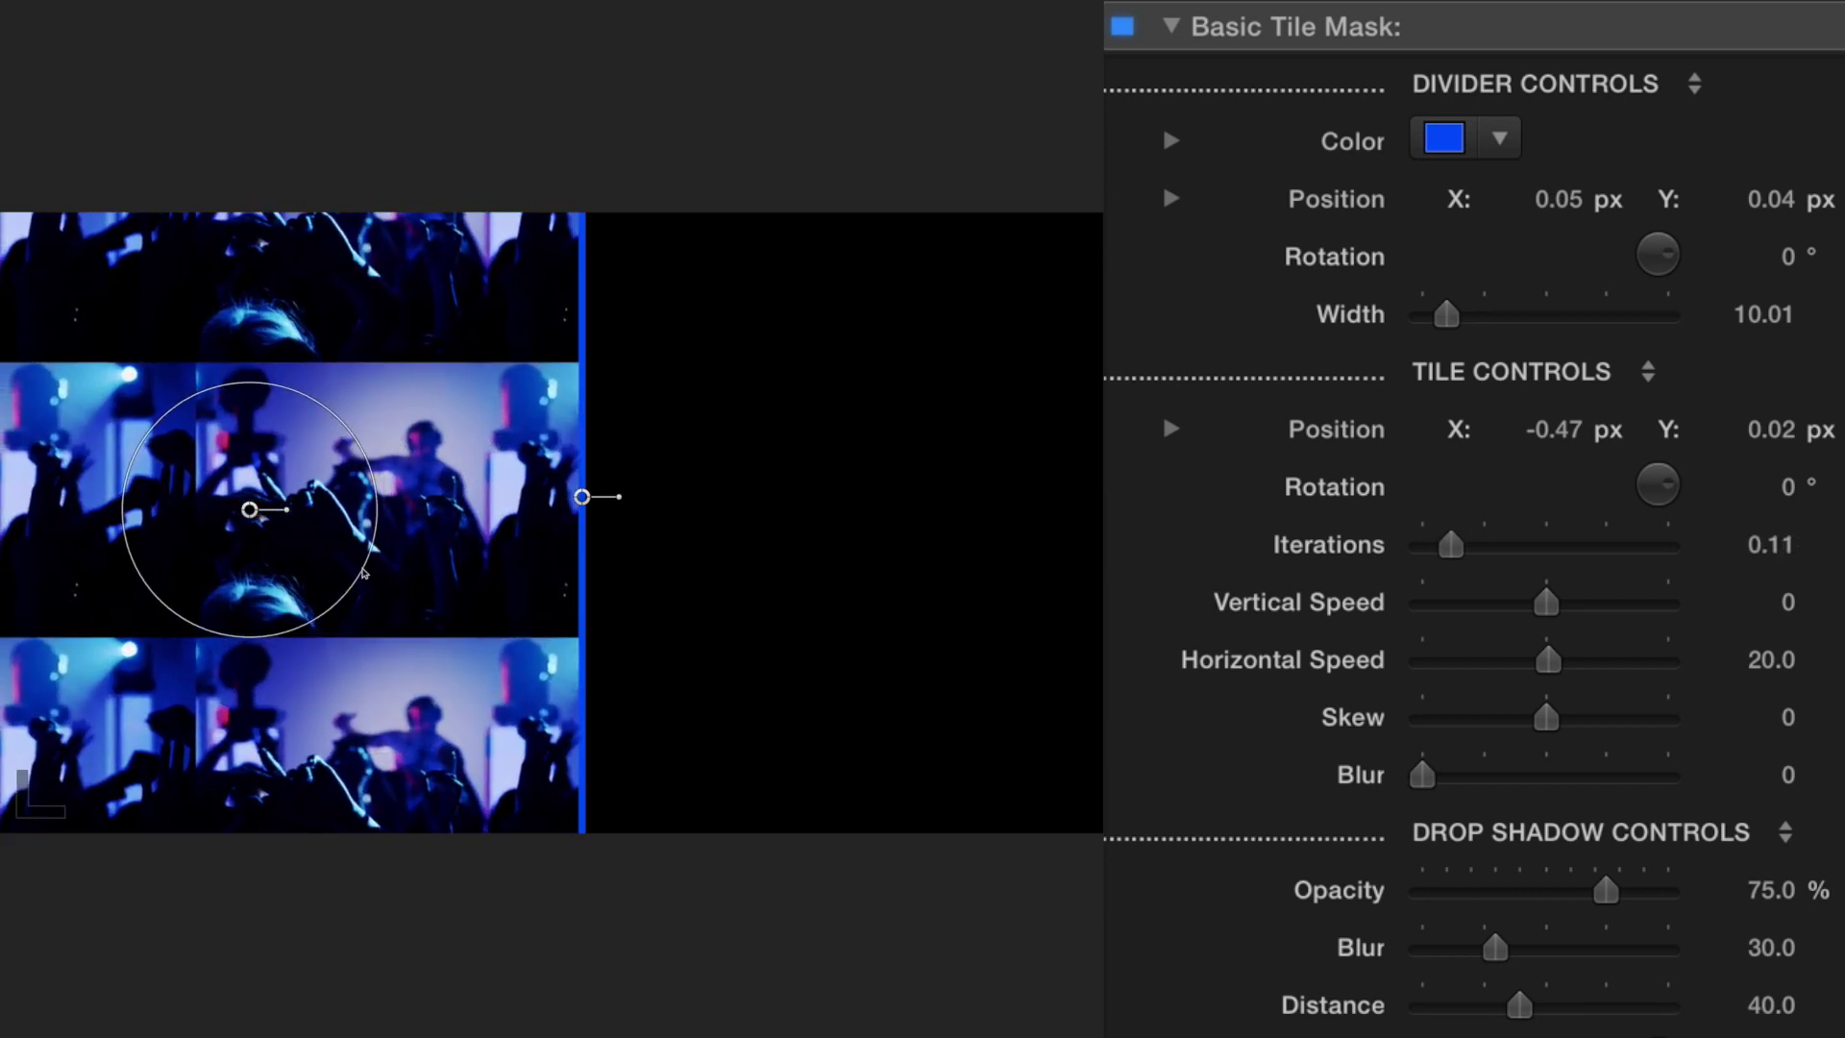
# - Set tile Vertical Speed 10, Horizontal Speed 0, and Blur 2.28
pyautogui.moveTo(249, 509); pyautogui.dragTo(99, 509)
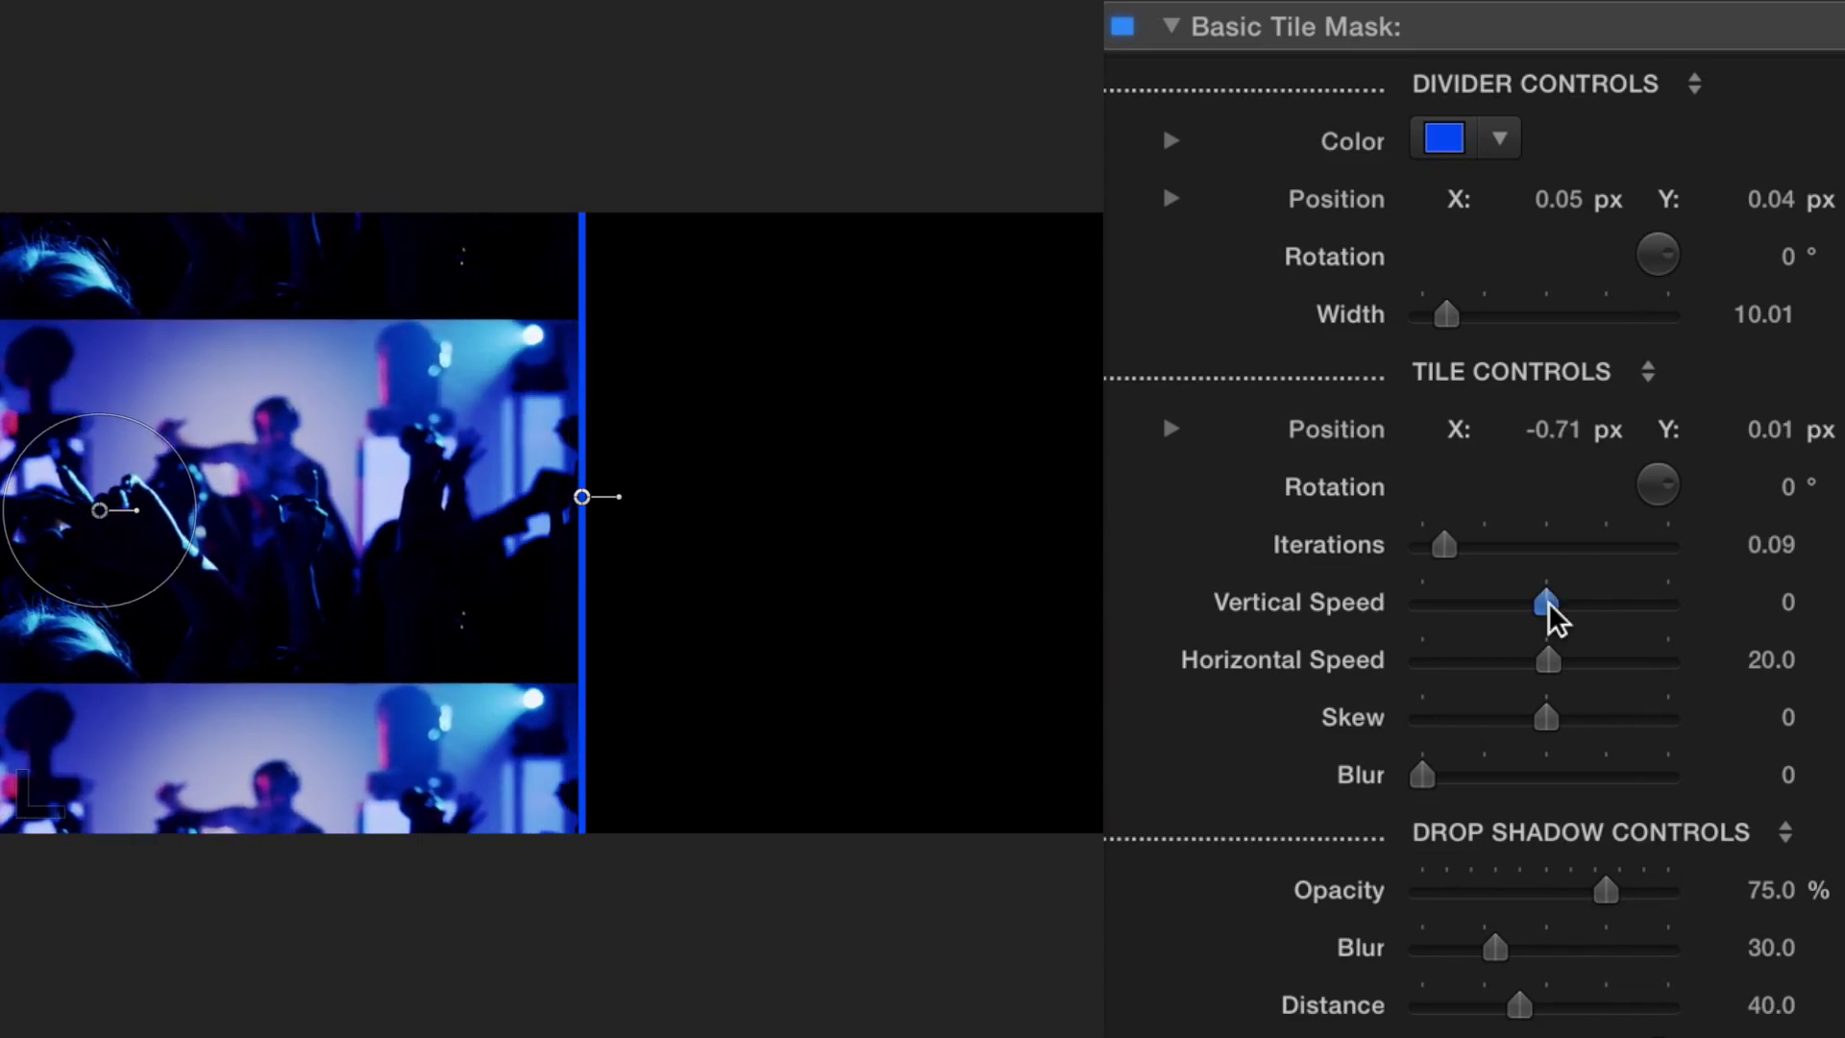
pyautogui.moveTo(1550, 611); pyautogui.dragTo(1551, 615)
pyautogui.click(1548, 661)
pyautogui.moveTo(1545, 718); pyautogui.dragTo(1592, 717)
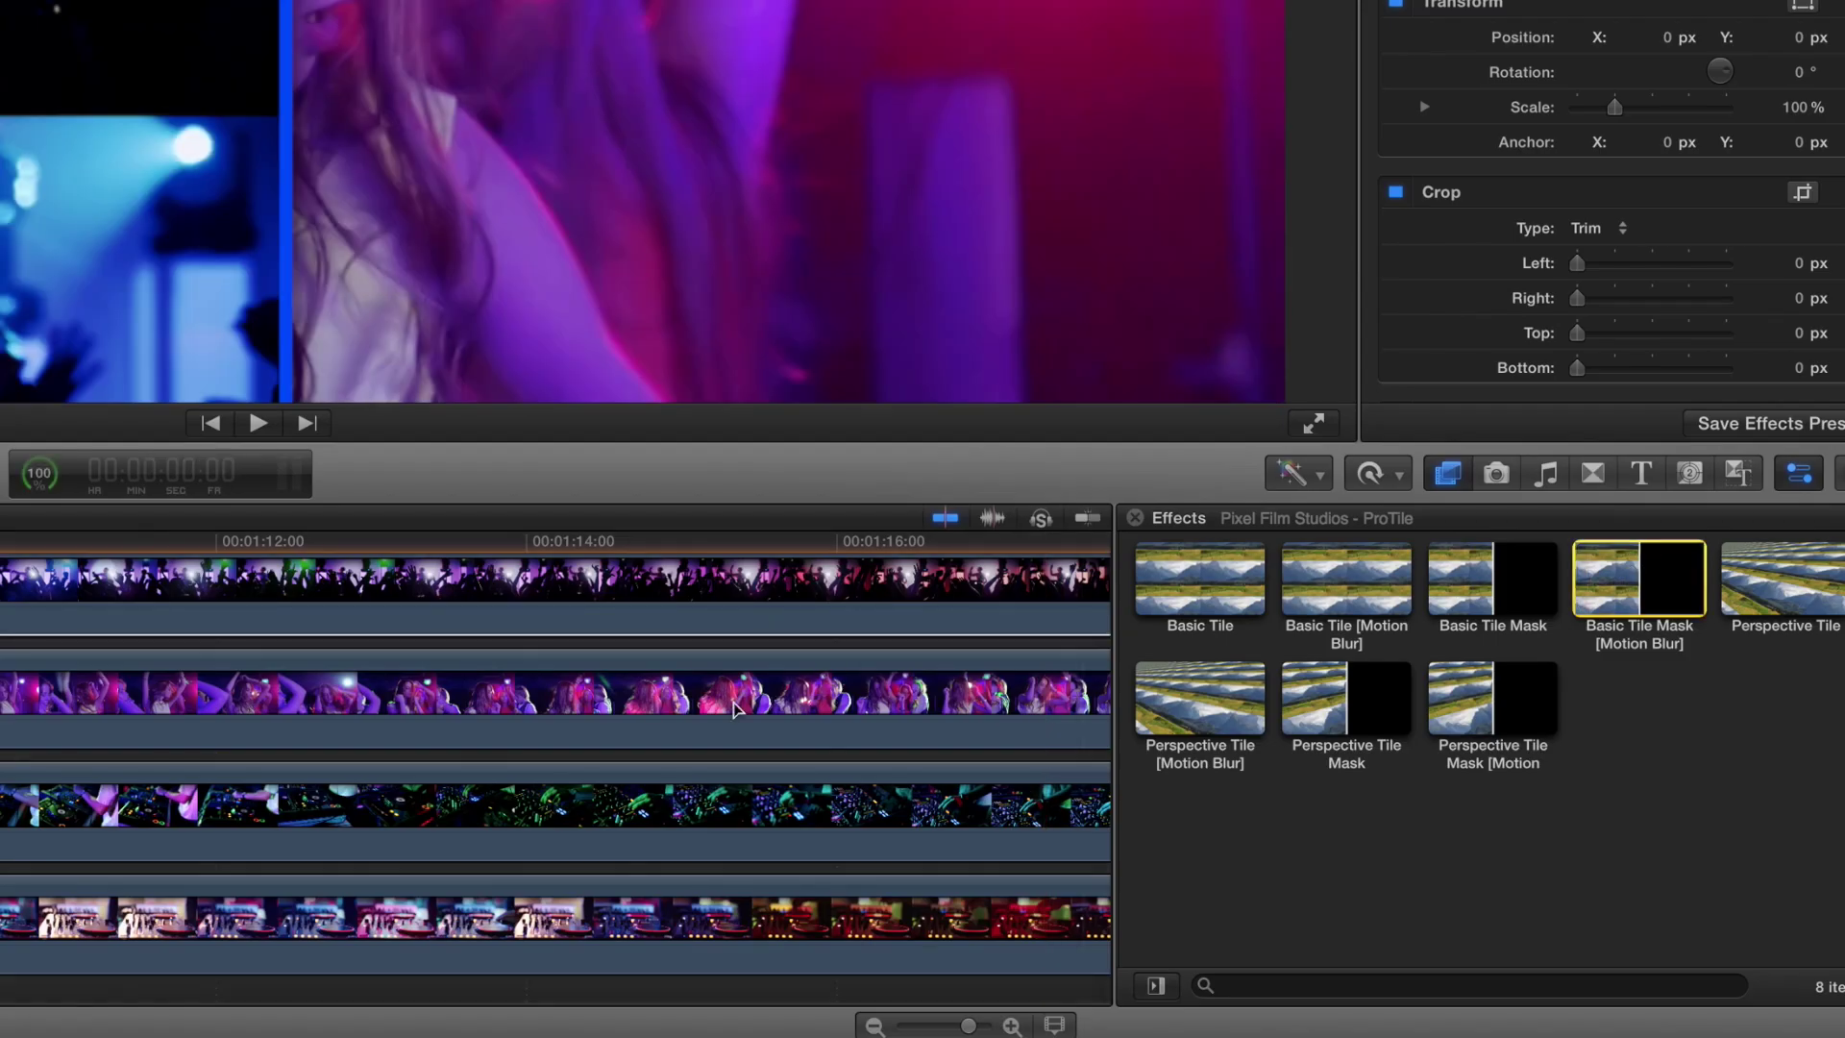
# - Select the DJ 2 clip beneath the tile-masked clip in the stack
pyautogui.click(743, 703)
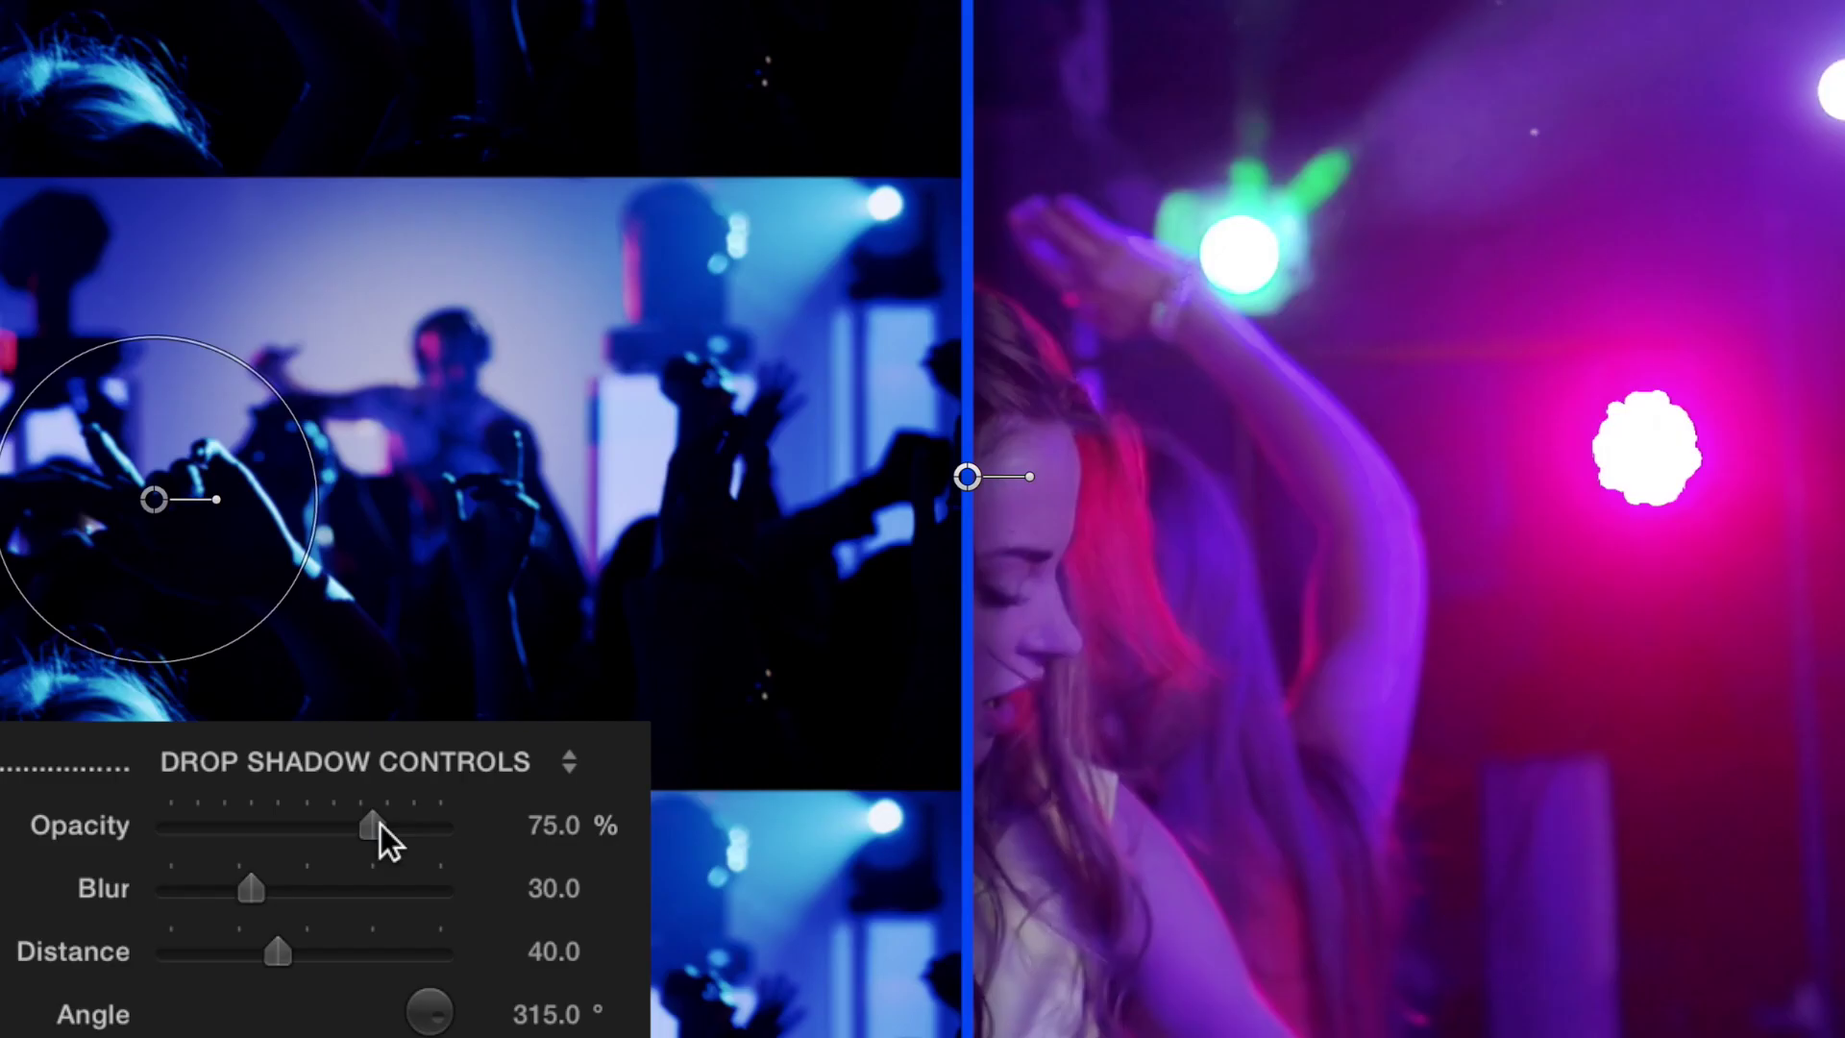
# - Set the drop shadow Opacity to about 85% and Blur to 25
pyautogui.moveTo(381, 829)
pyautogui.mouseDown()
pyautogui.moveTo(490, 842)
pyautogui.moveTo(377, 826)
pyautogui.moveTo(473, 828)
pyautogui.moveTo(395, 836)
pyautogui.mouseUp()
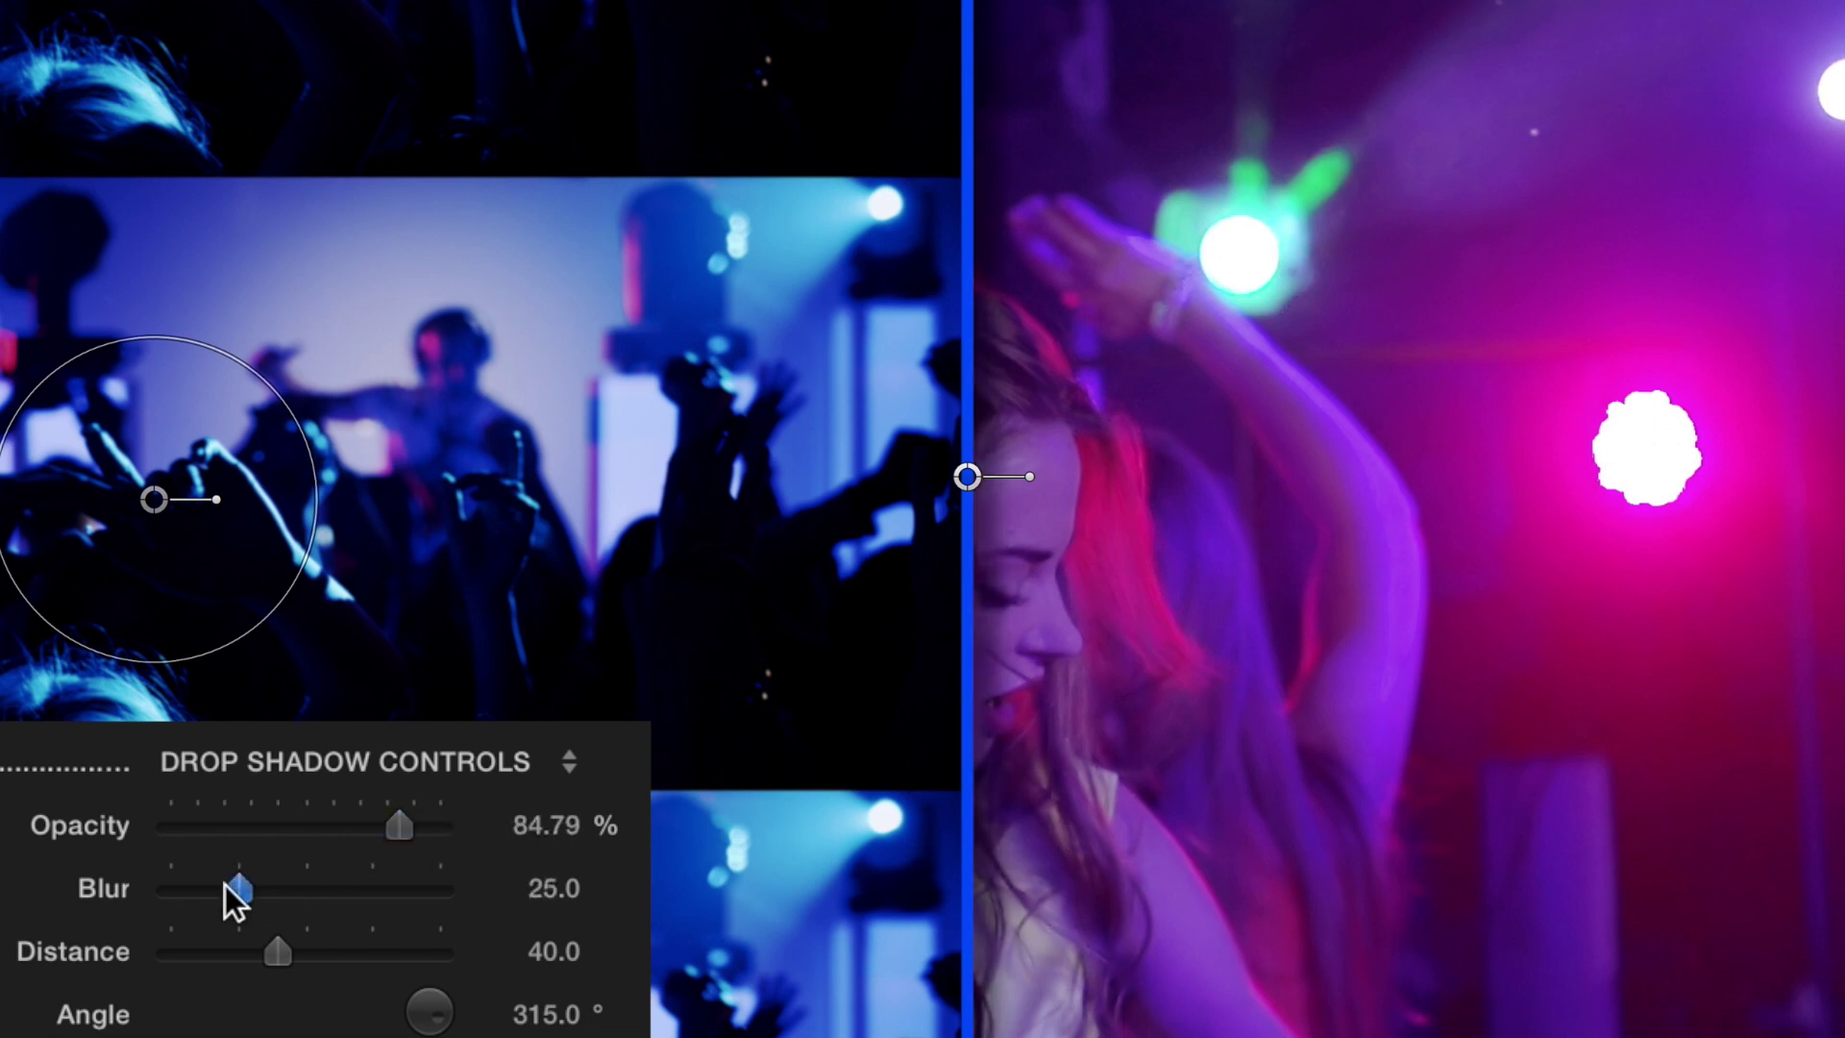